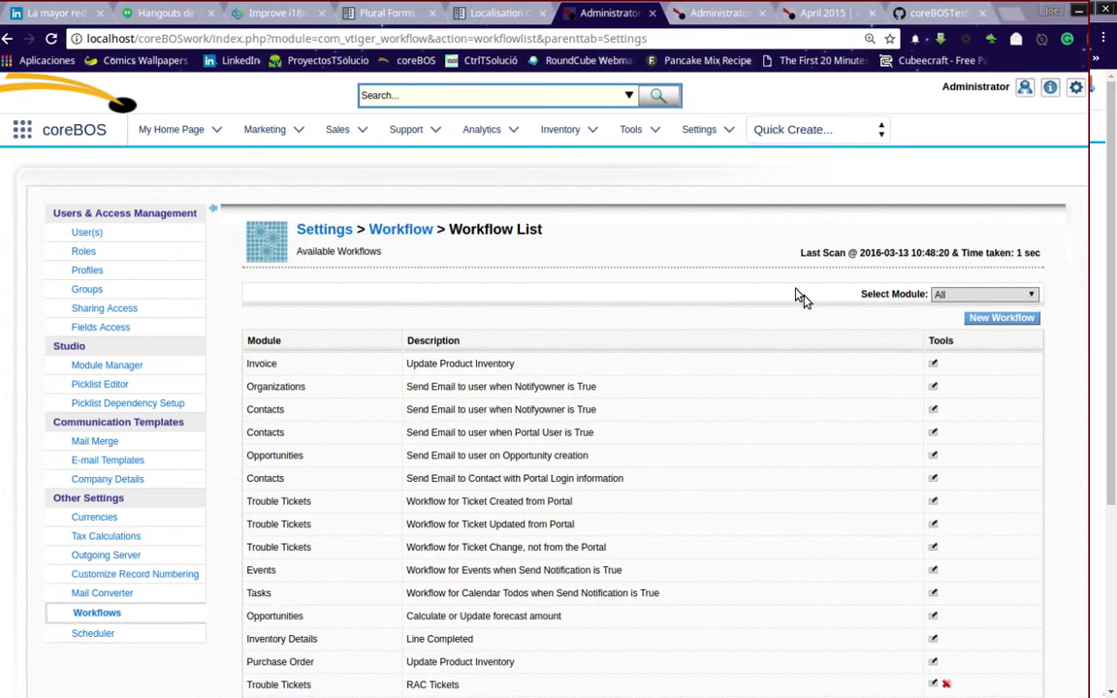
- Go to the Contacts list and open the first contact's record
scroll(788, 311, "down", 5)
scroll(788, 314, "up", 5)
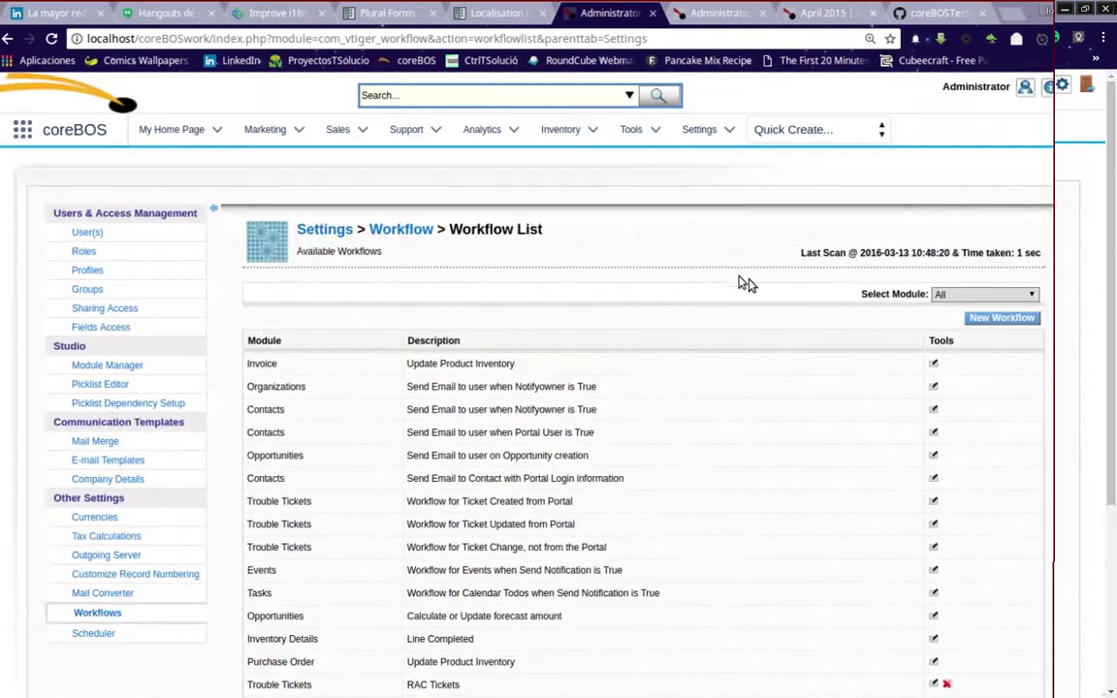
left_click(722, 13)
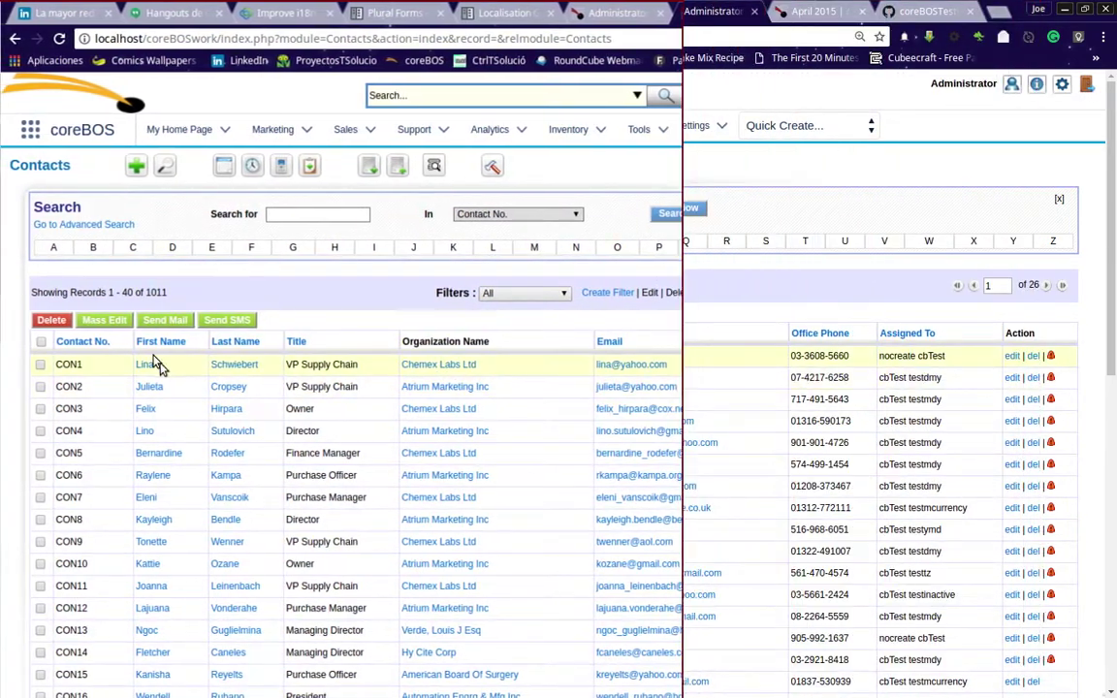
left_click(144, 365)
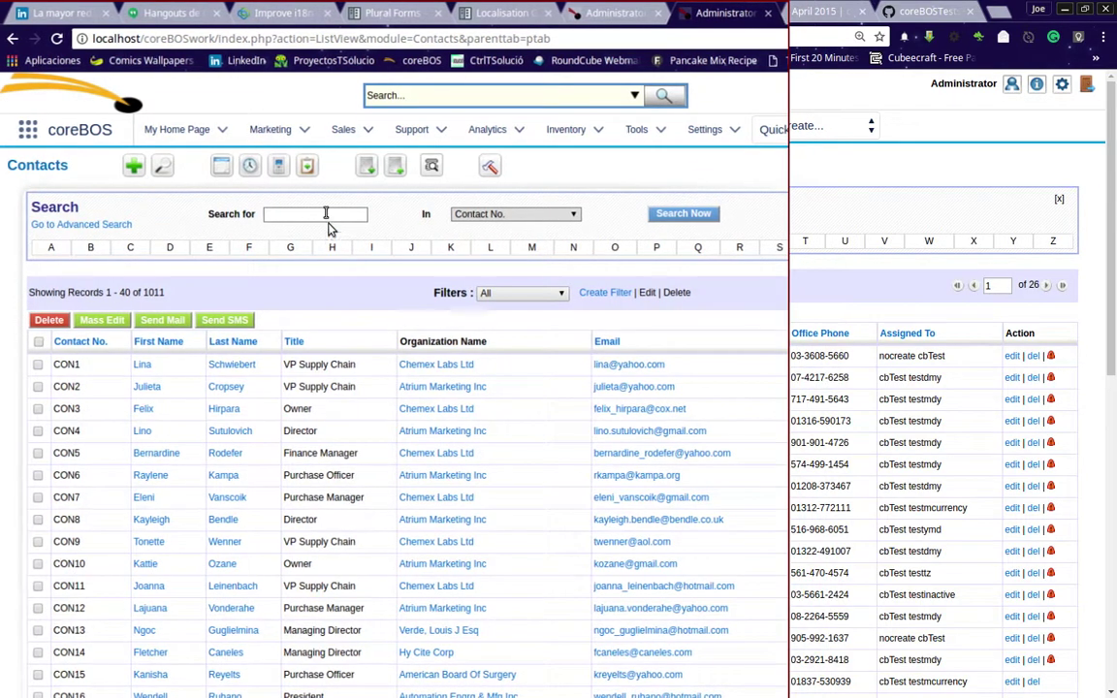
- Search Contacts for the contact's email address within the Email field
left_click(328, 213)
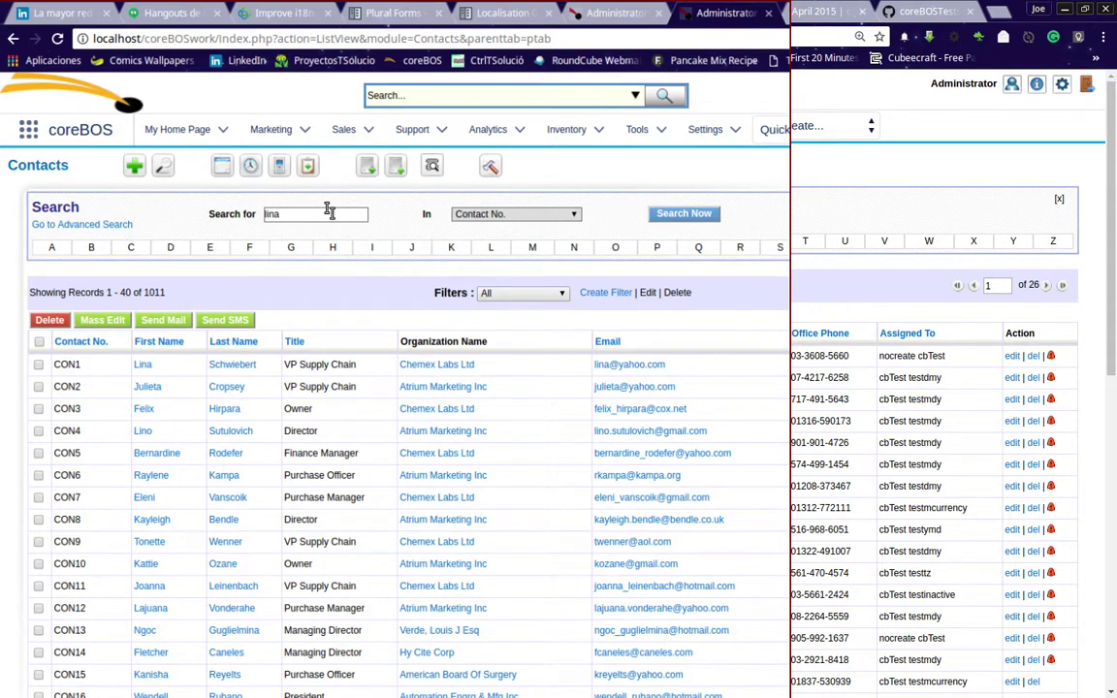
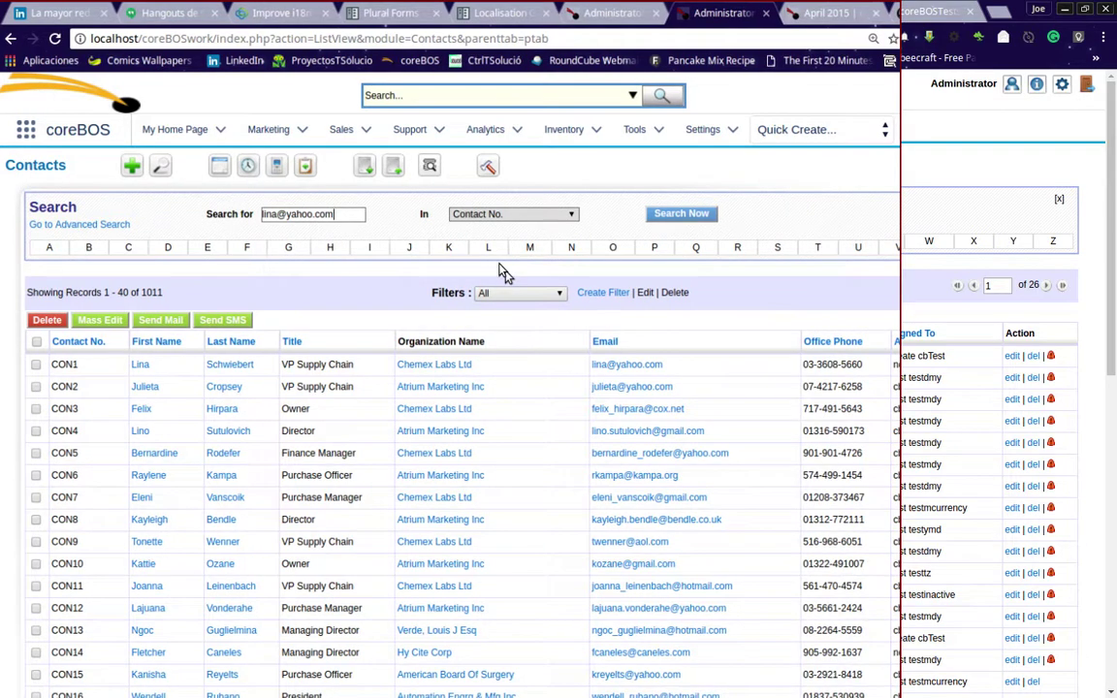
left_click(528, 214)
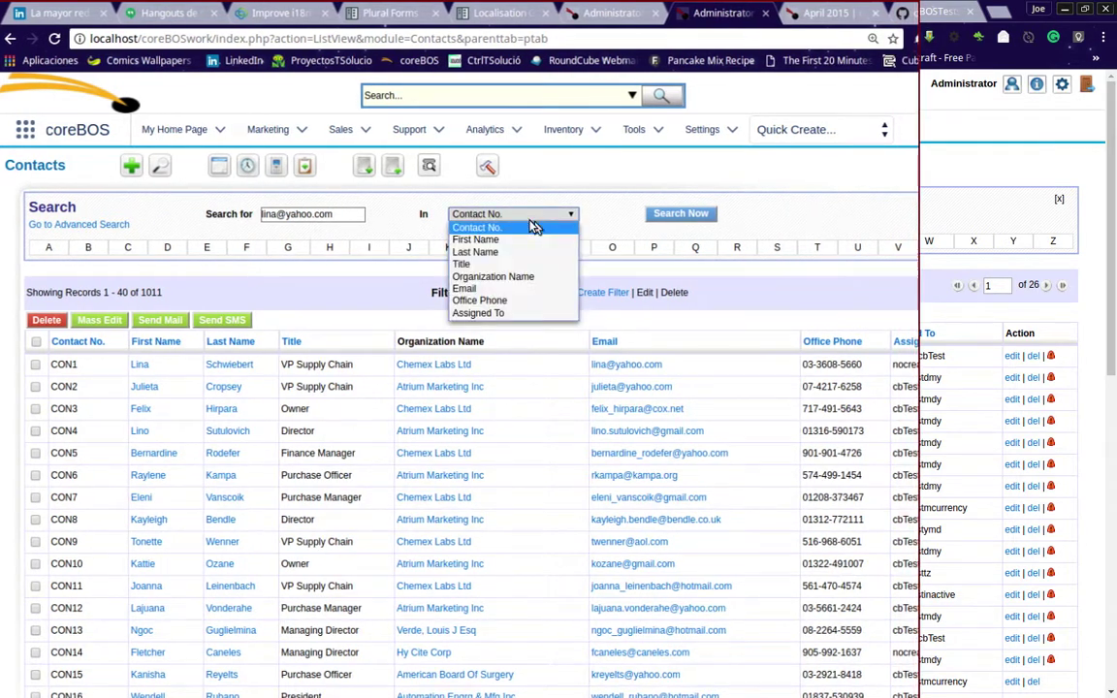
left_click(529, 288)
left_click(659, 218)
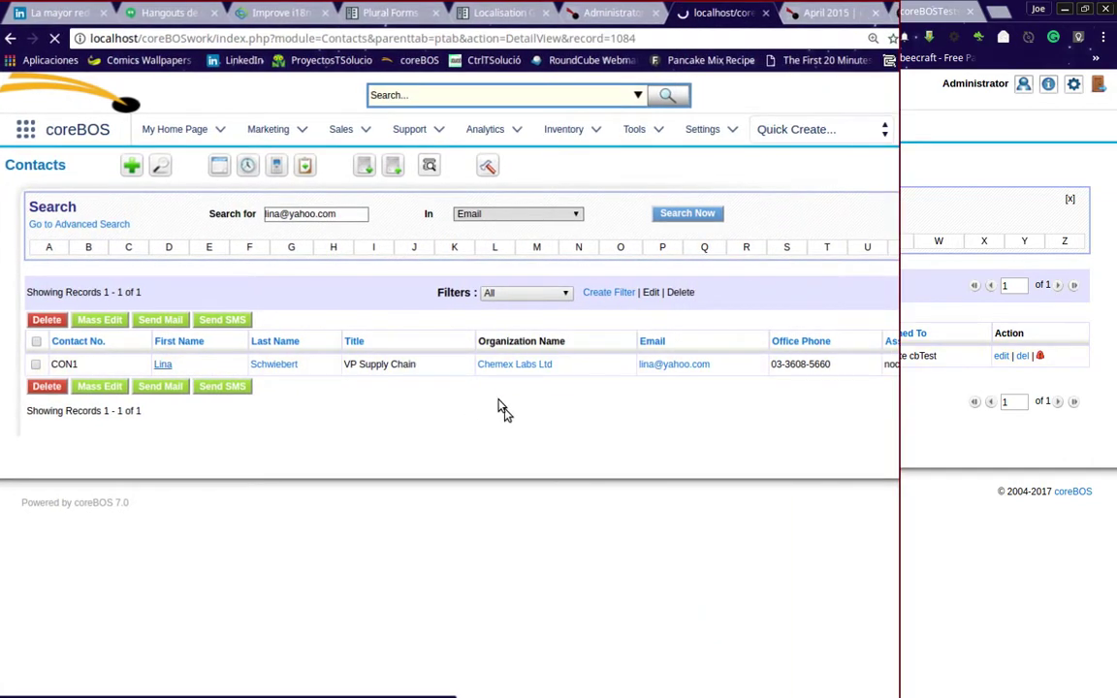
- Scroll through the matching contact's record sections and back to the top
scroll(504, 412, "down", 5)
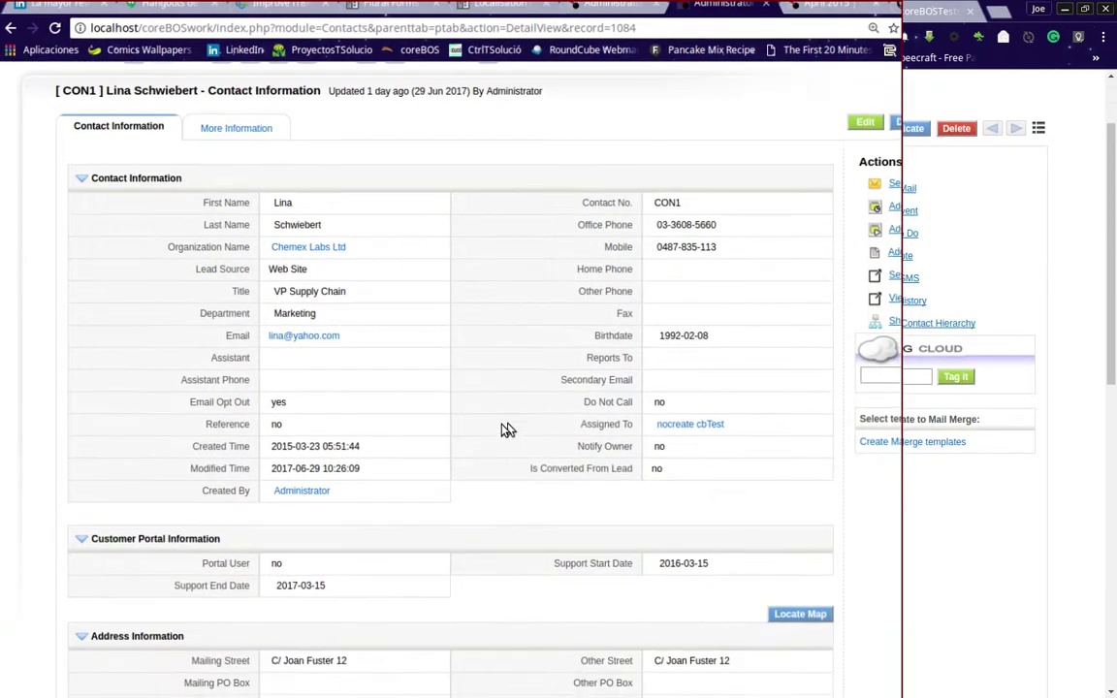
scroll(509, 429, "down", 2)
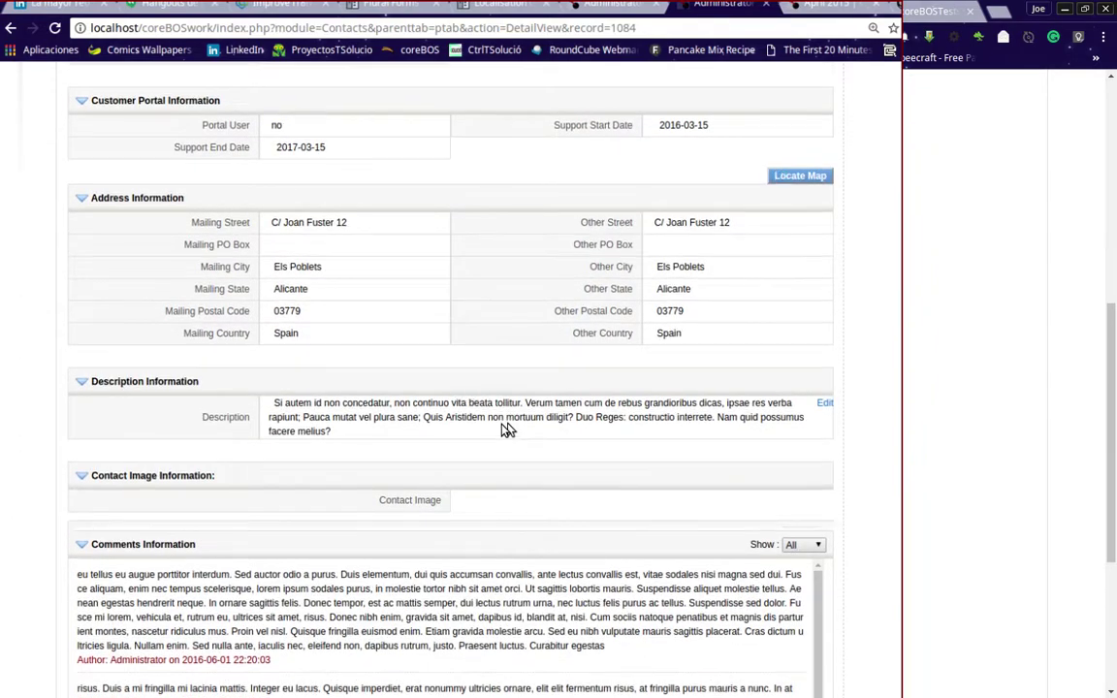
scroll(508, 430, "up", 3)
scroll(508, 430, "up", 3)
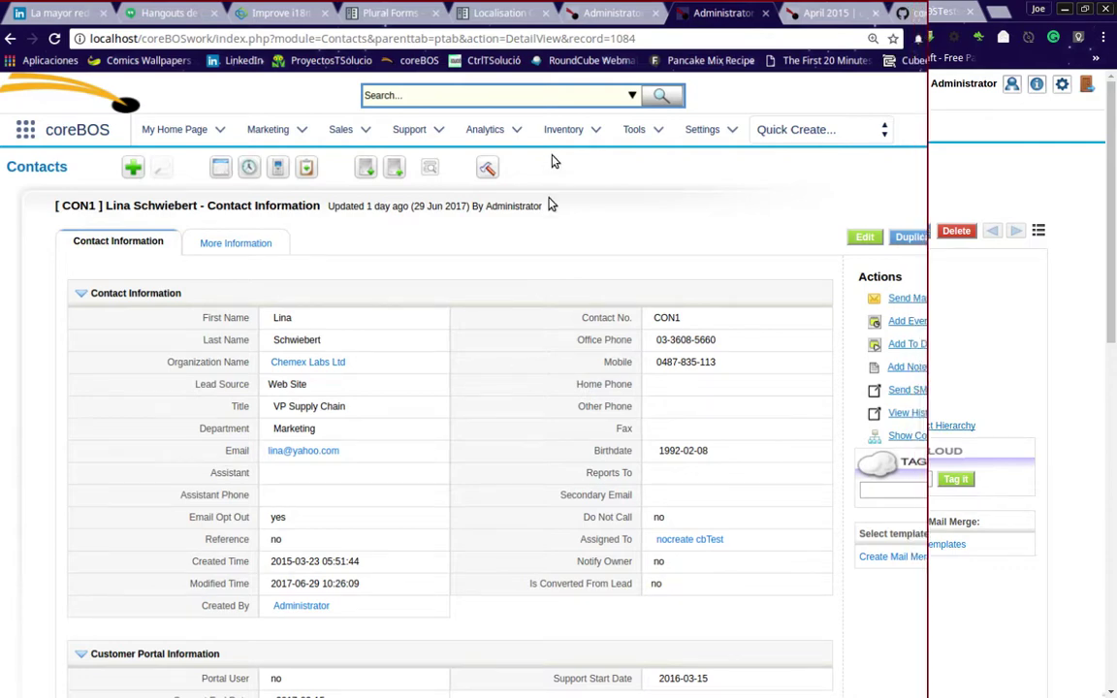
- From the Workflow List, create a new workflow with Contacts as its module
left_click(613, 11)
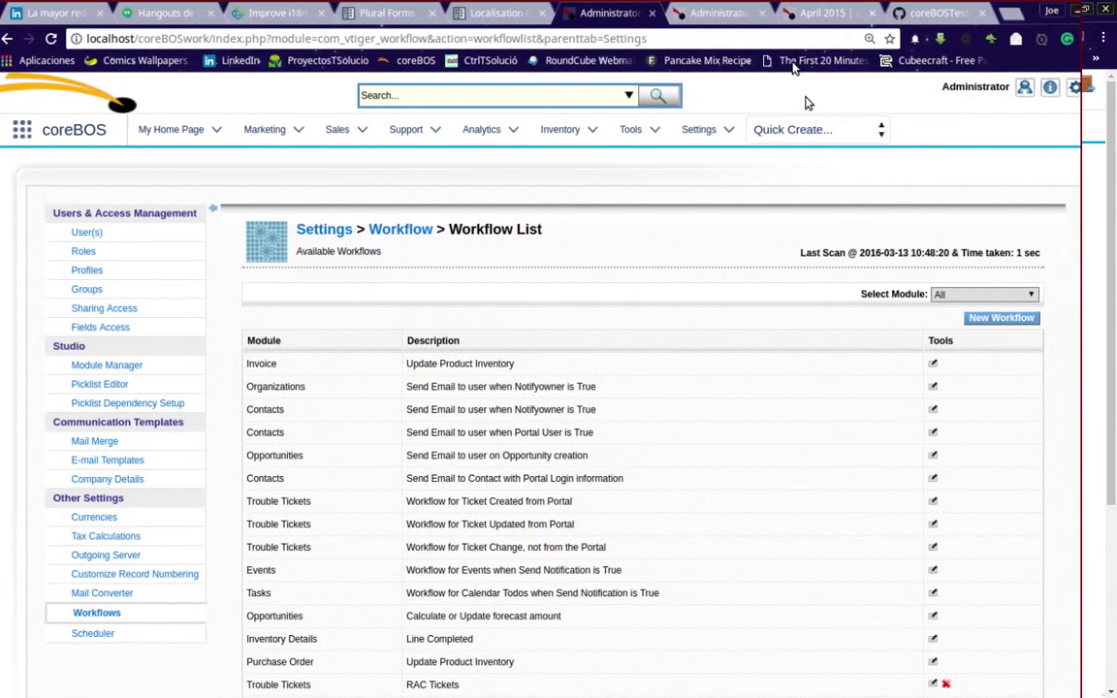
left_click(973, 320)
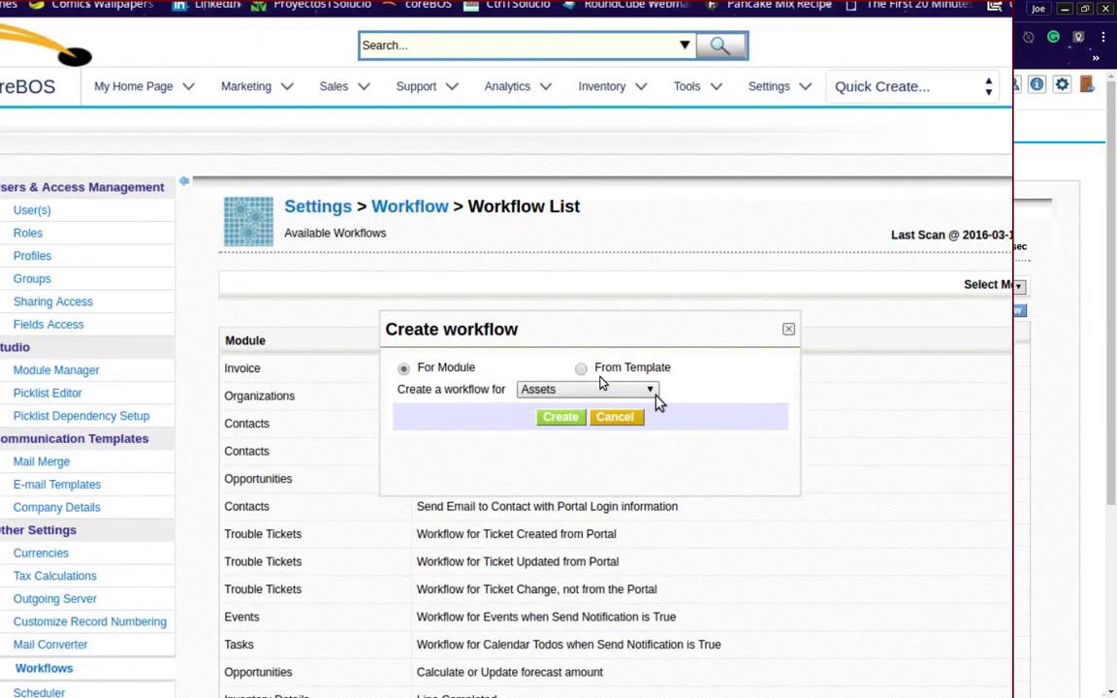
left_click(601, 382)
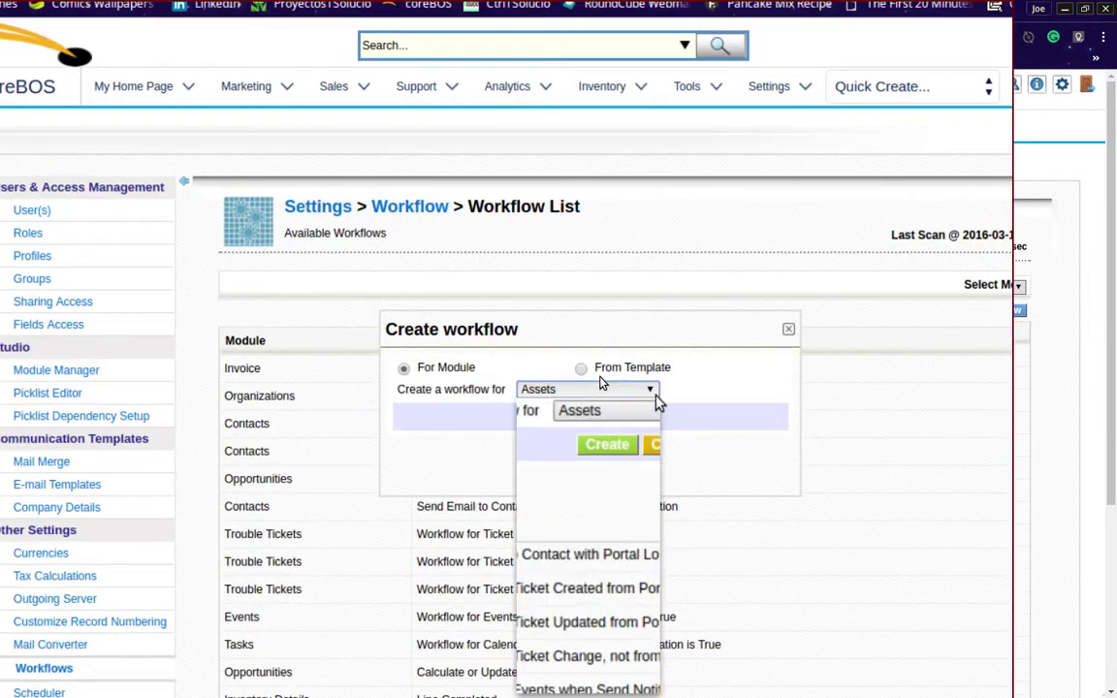
left_click(581, 469)
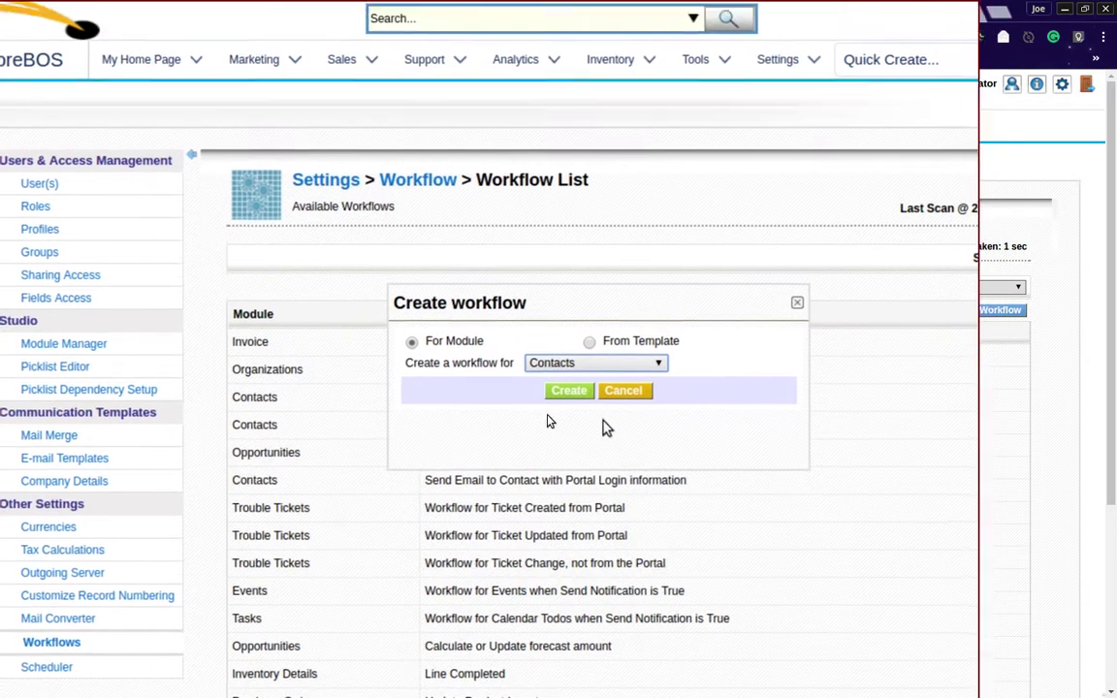
left_click(580, 407)
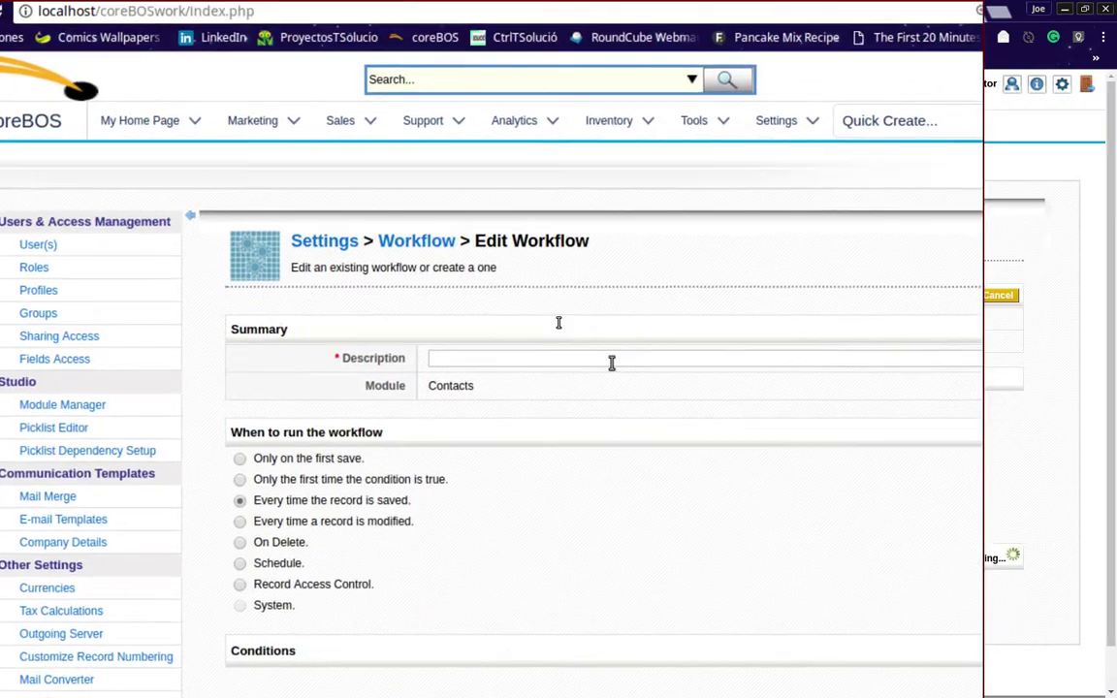
- Enter DuplicateEmail as the workflow's description
left_click(614, 346)
type("DuplicateEmail")
scroll(612, 363, "down", 1)
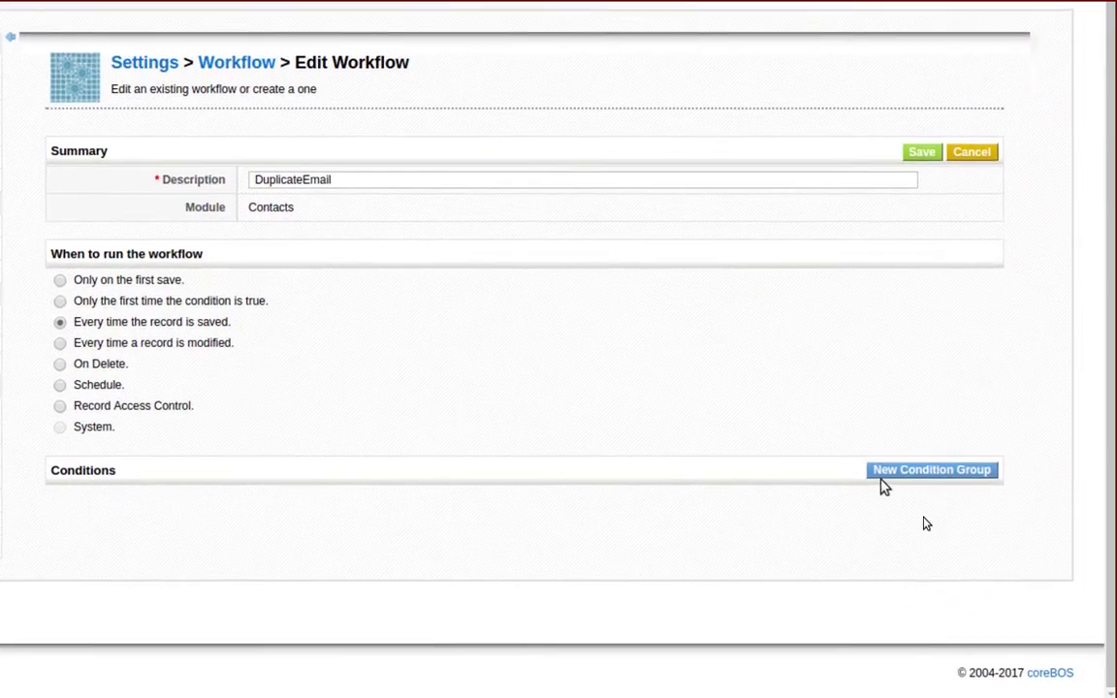
- Add a condition group checking that the Email field exists
left_click(902, 473)
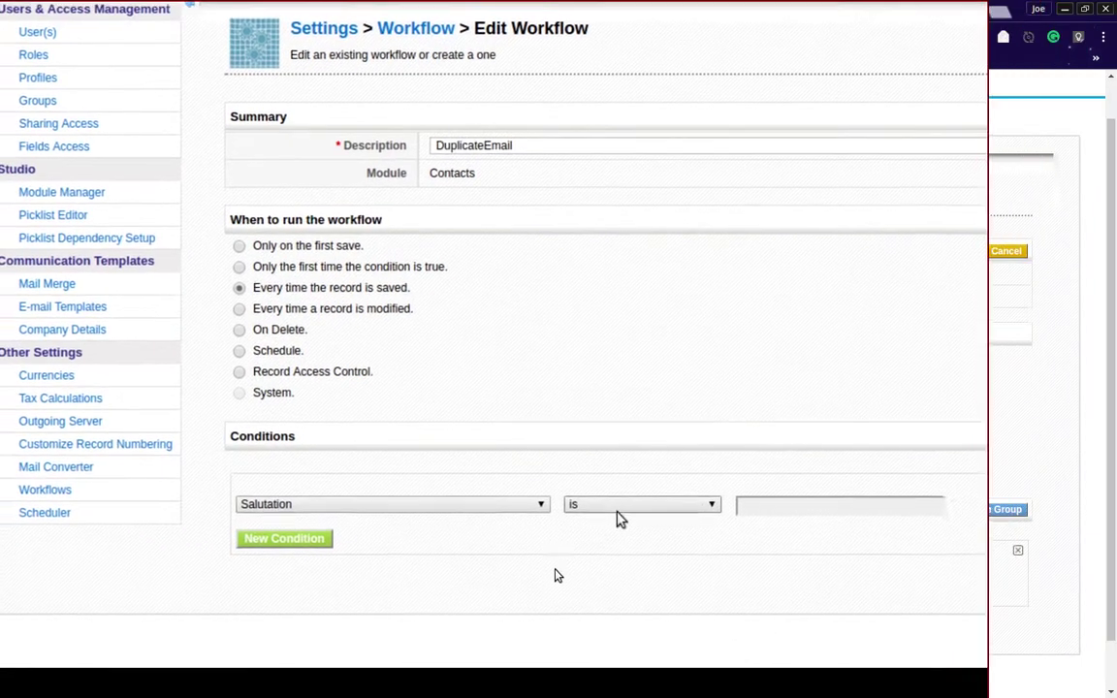
left_click(528, 514)
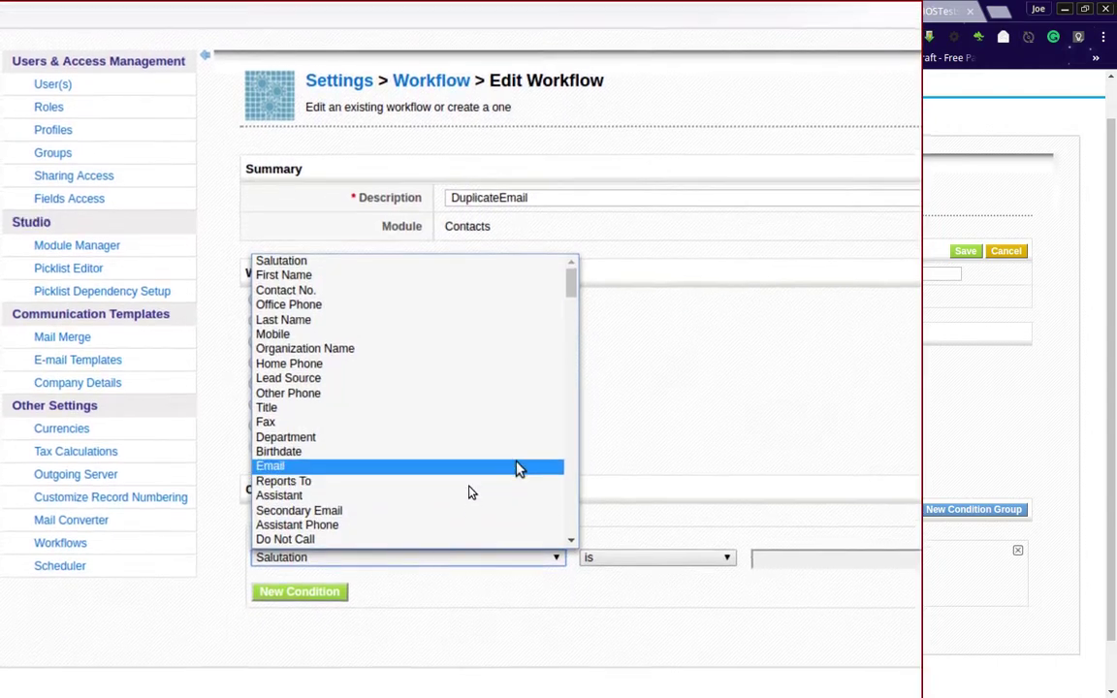
left_click(516, 446)
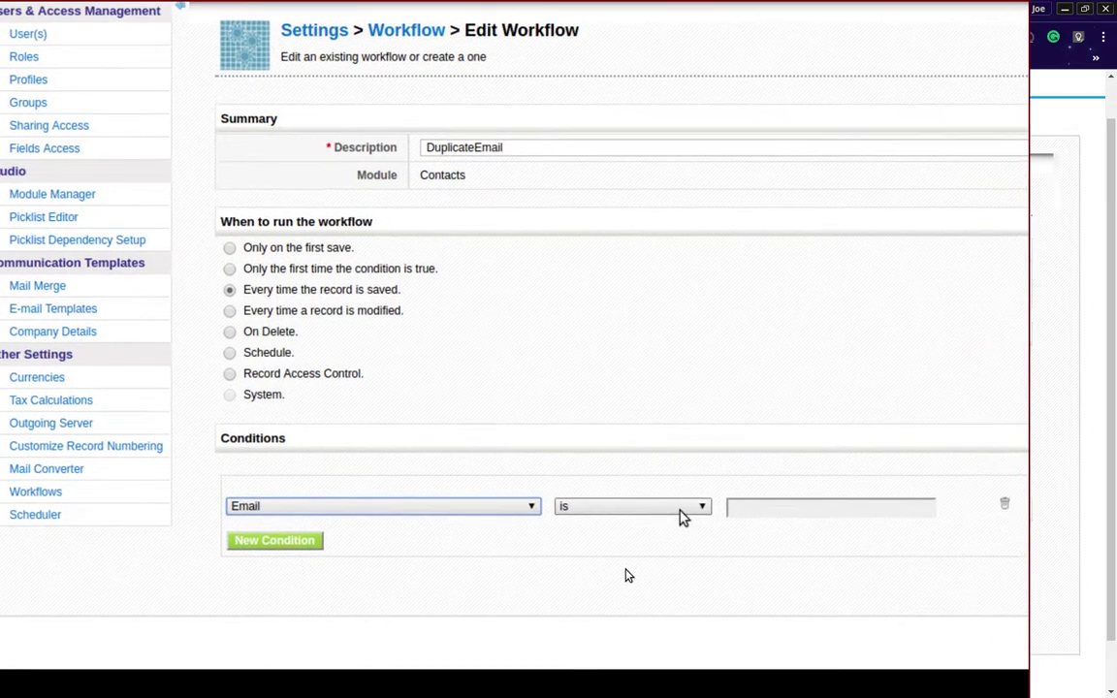
left_click(706, 514)
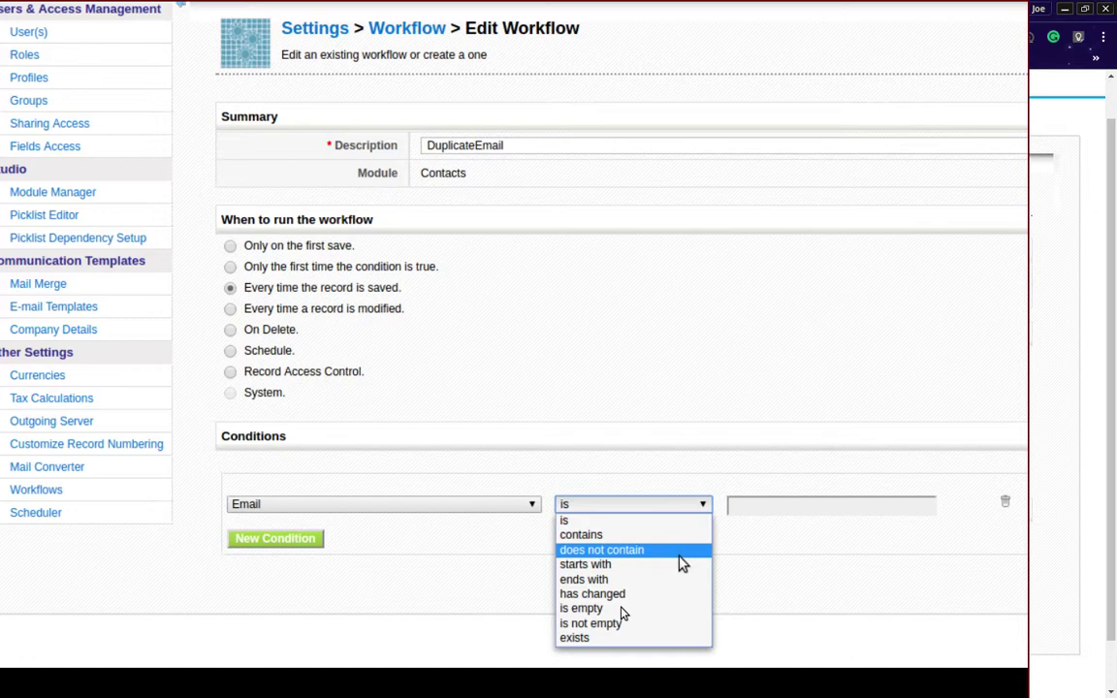
left_click(628, 504)
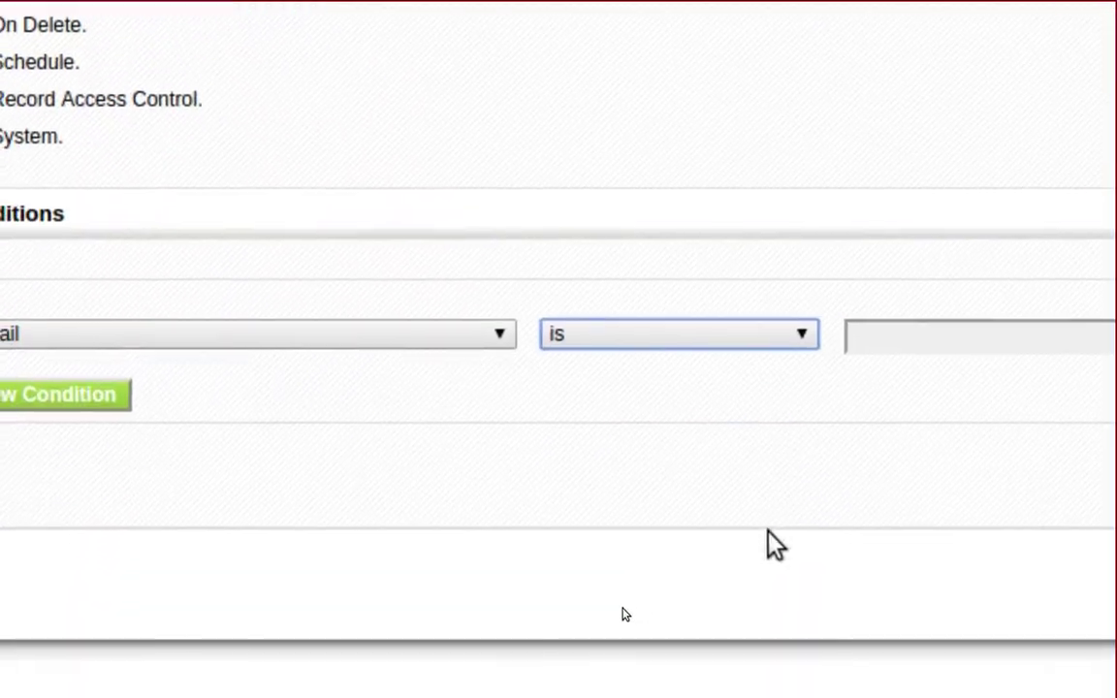
left_click(780, 485)
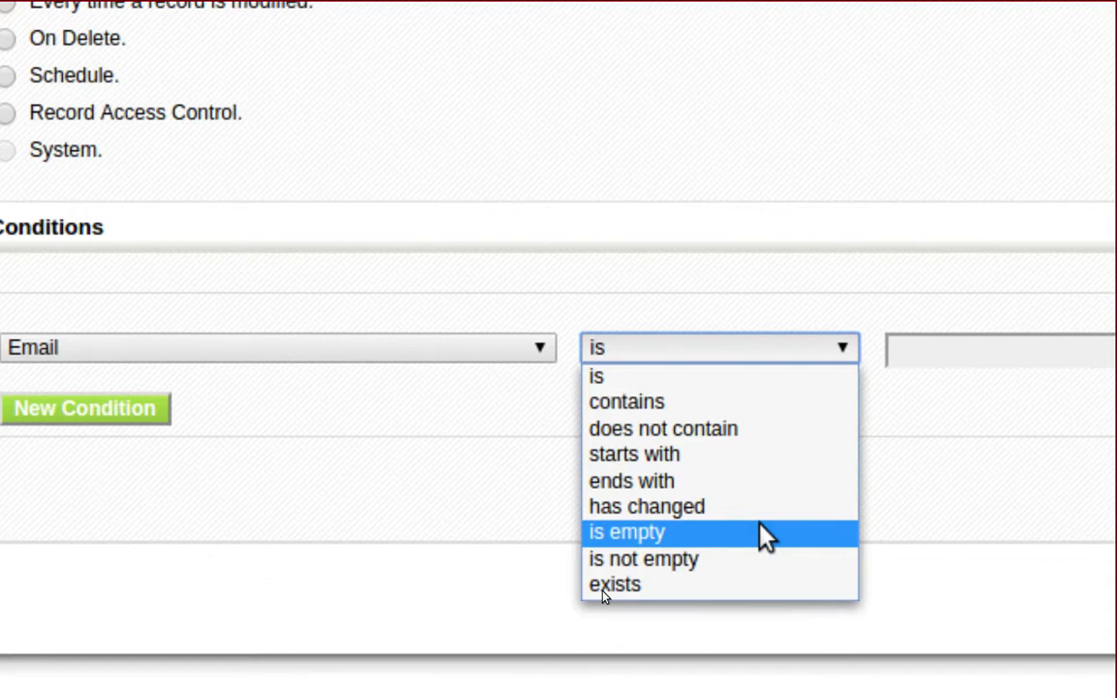
left_click(755, 584)
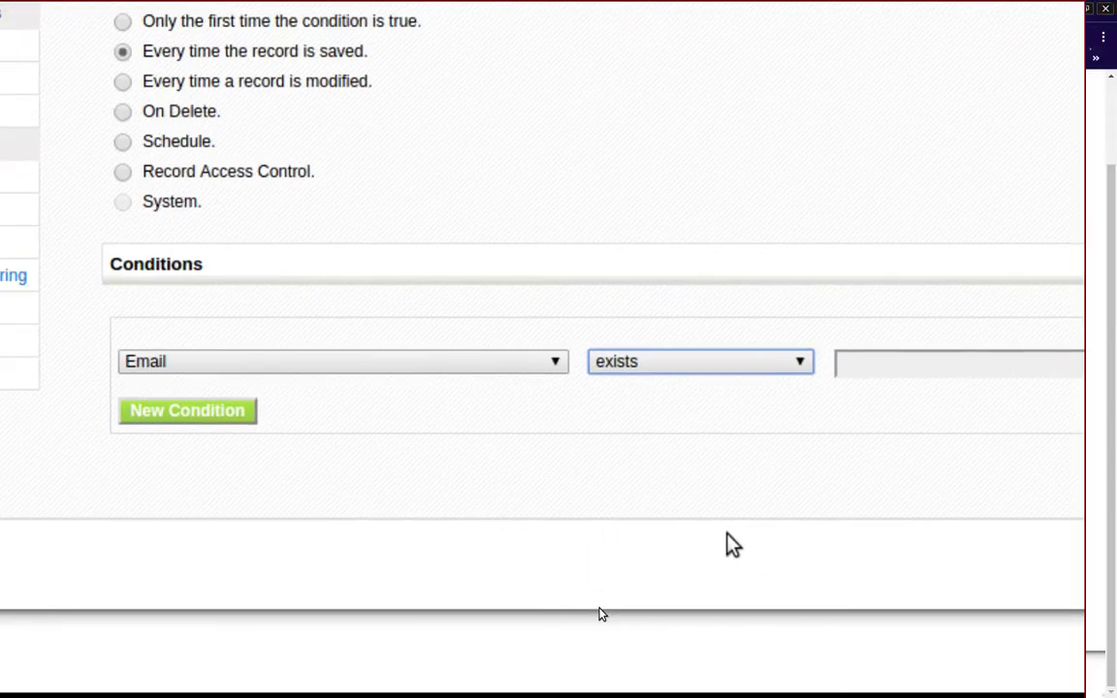
- Set the condition value to the field 'email' instead of raw text, and save it
left_click(878, 365)
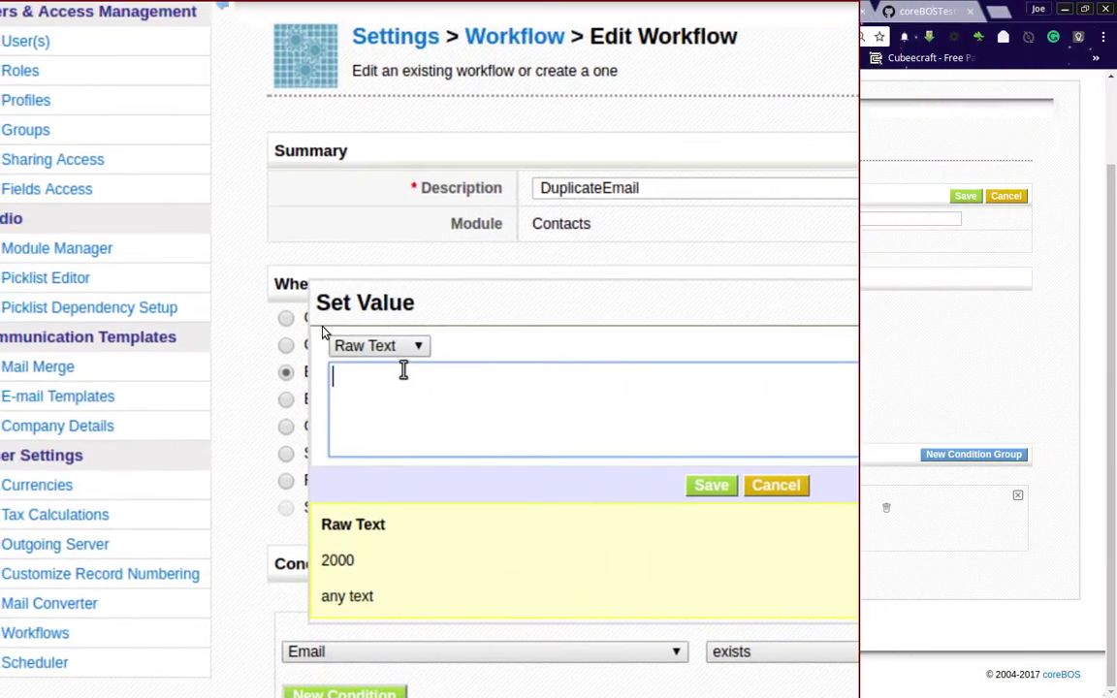
left_click(215, 175)
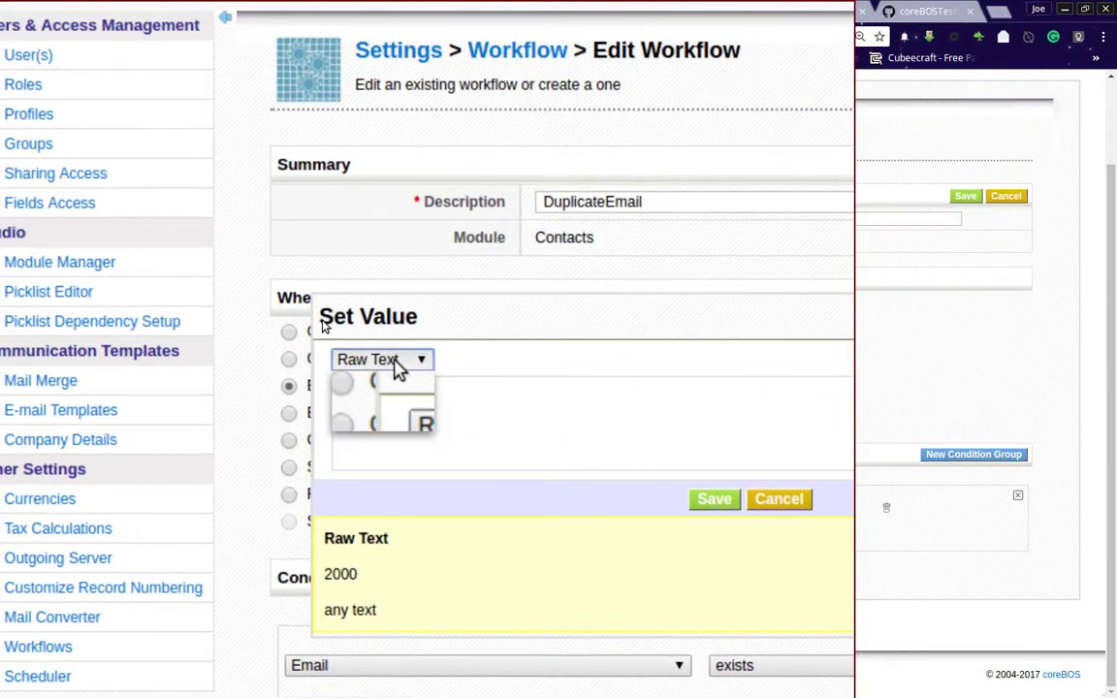
left_click(432, 399)
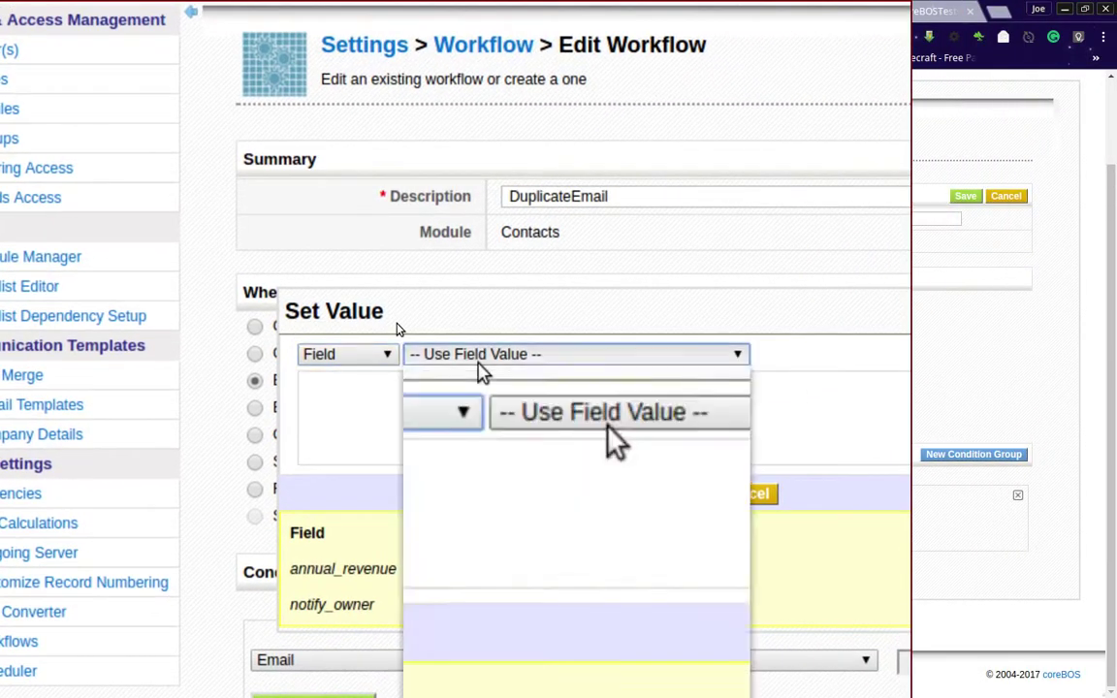
left_click(478, 357)
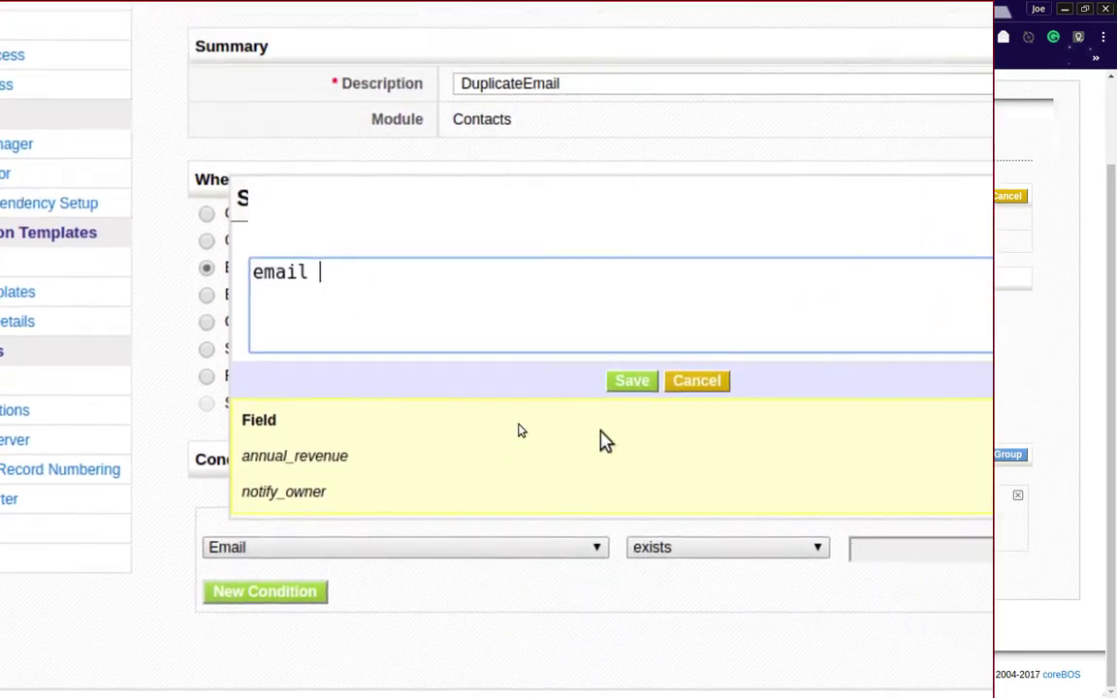
left_click(631, 384)
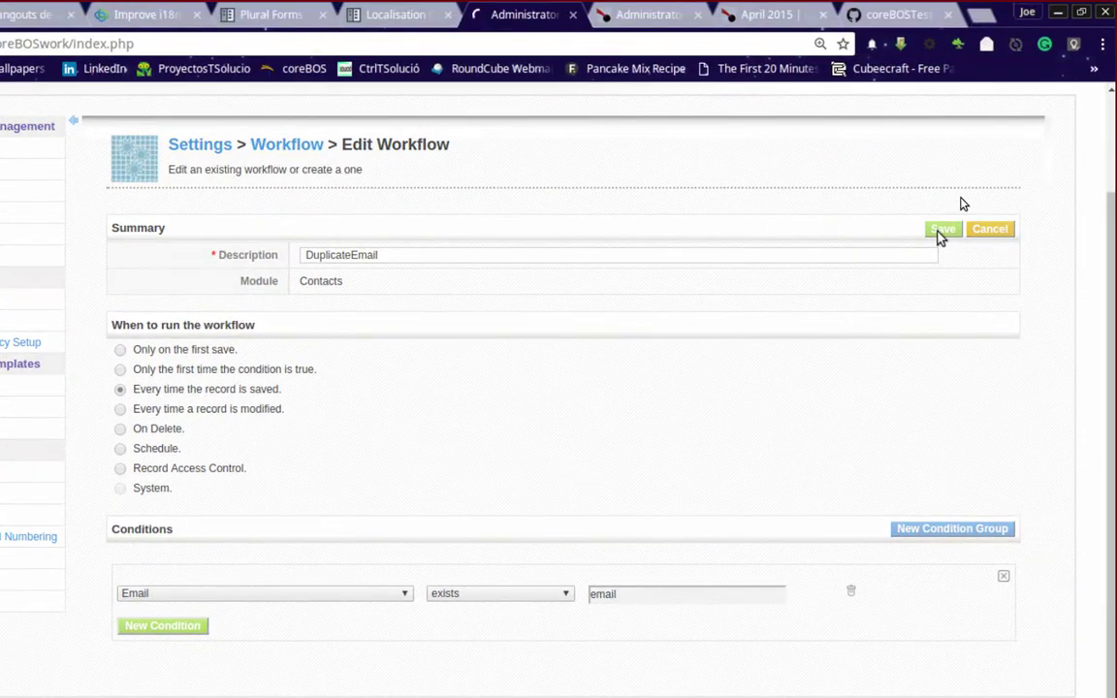
- Save the workflow and add a new task of type Update Fields
left_click(937, 236)
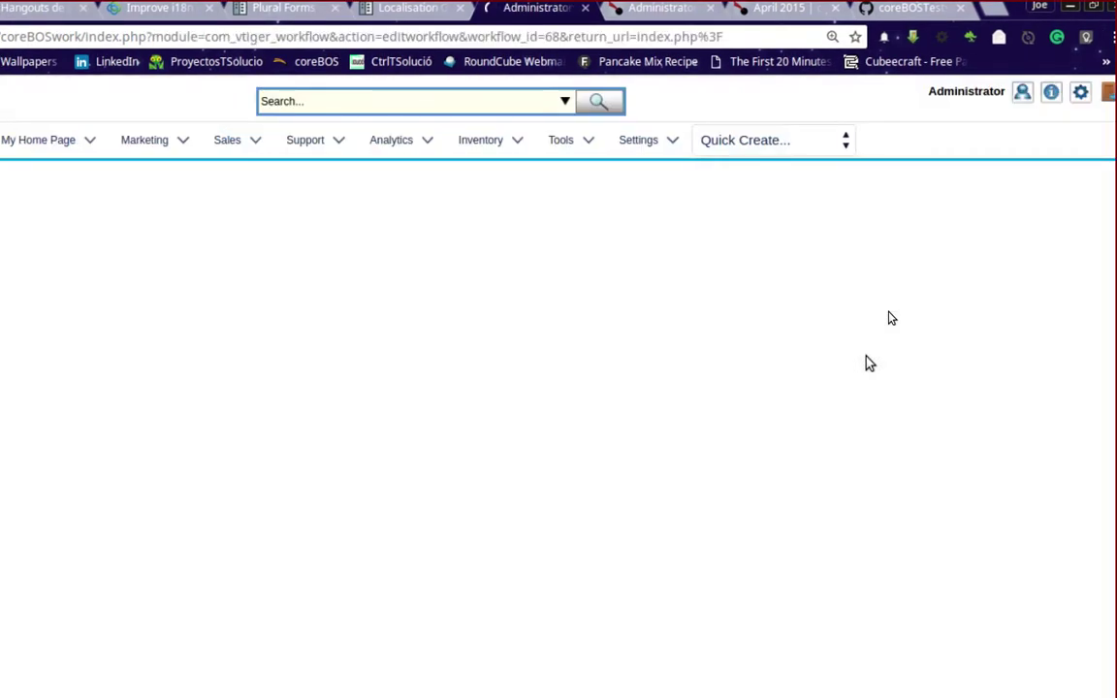
scroll(869, 364, "down", 1)
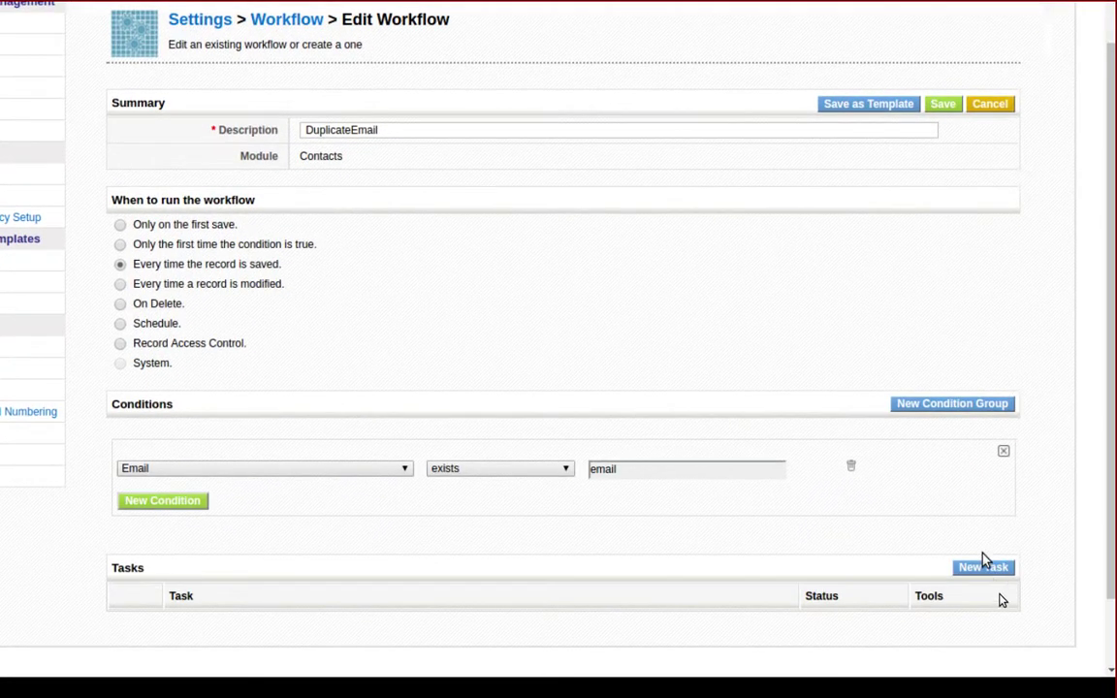
left_click(983, 566)
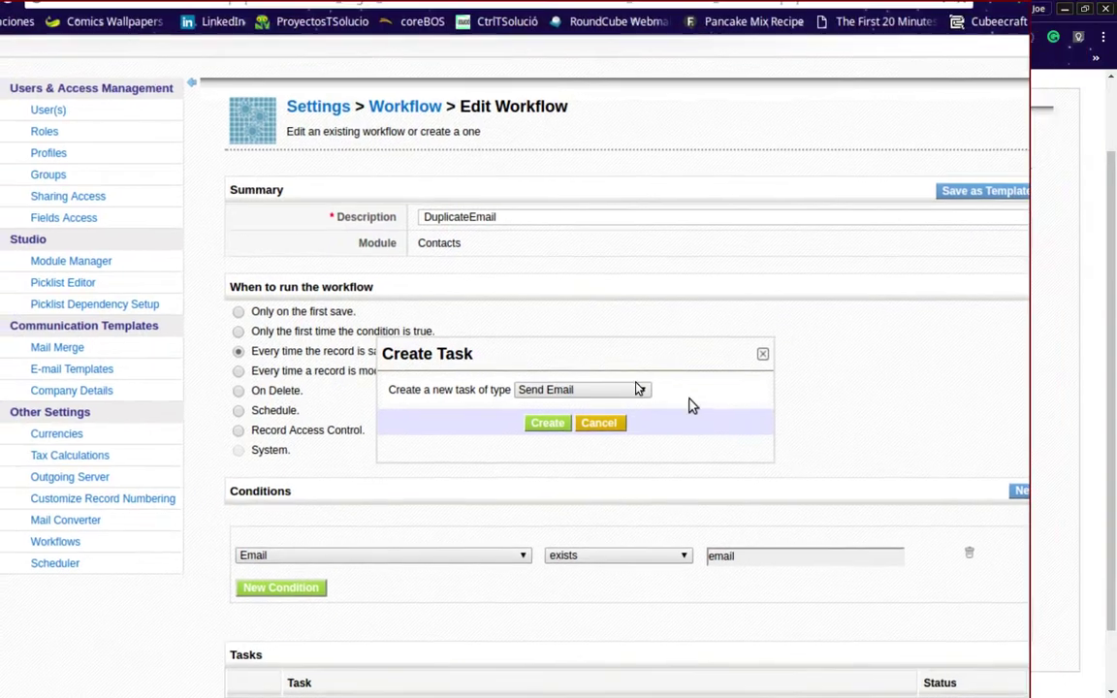
left_click(642, 390)
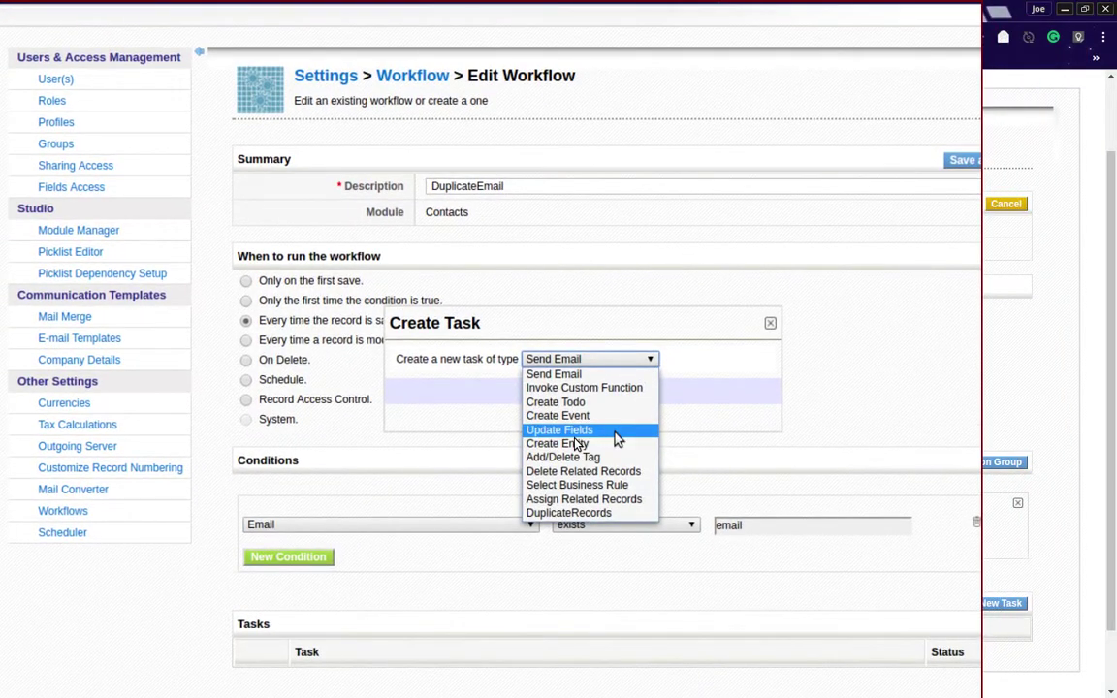
left_click(615, 433)
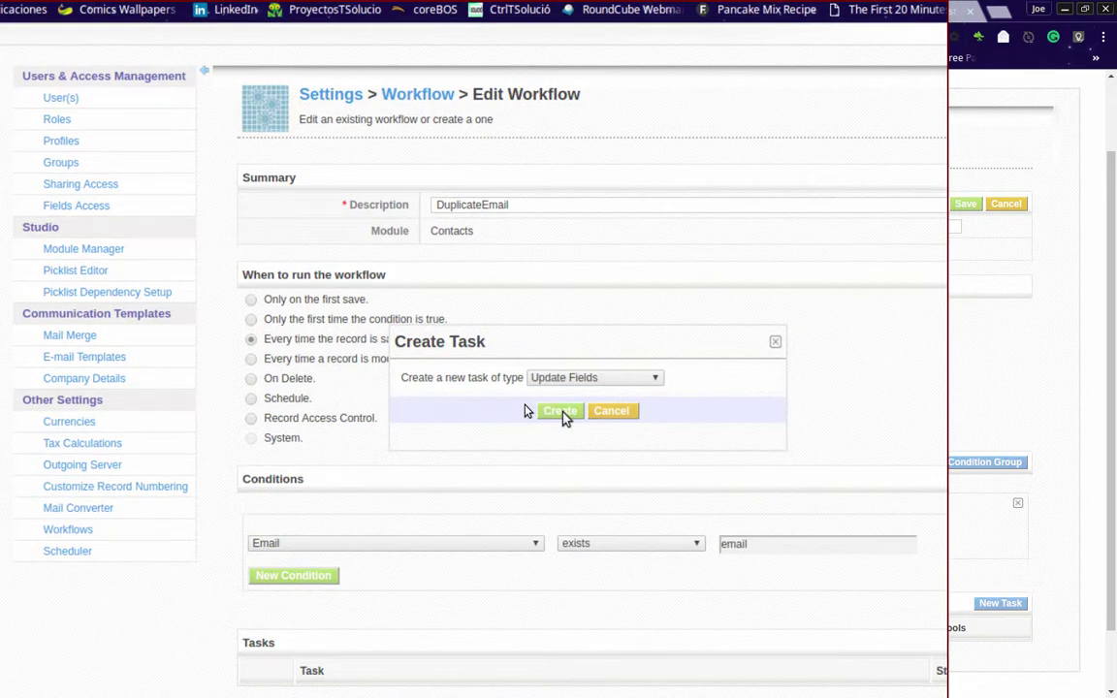
- Create the task titled DuplicateEmail with Evaluate conditions unchecked
left_click(562, 411)
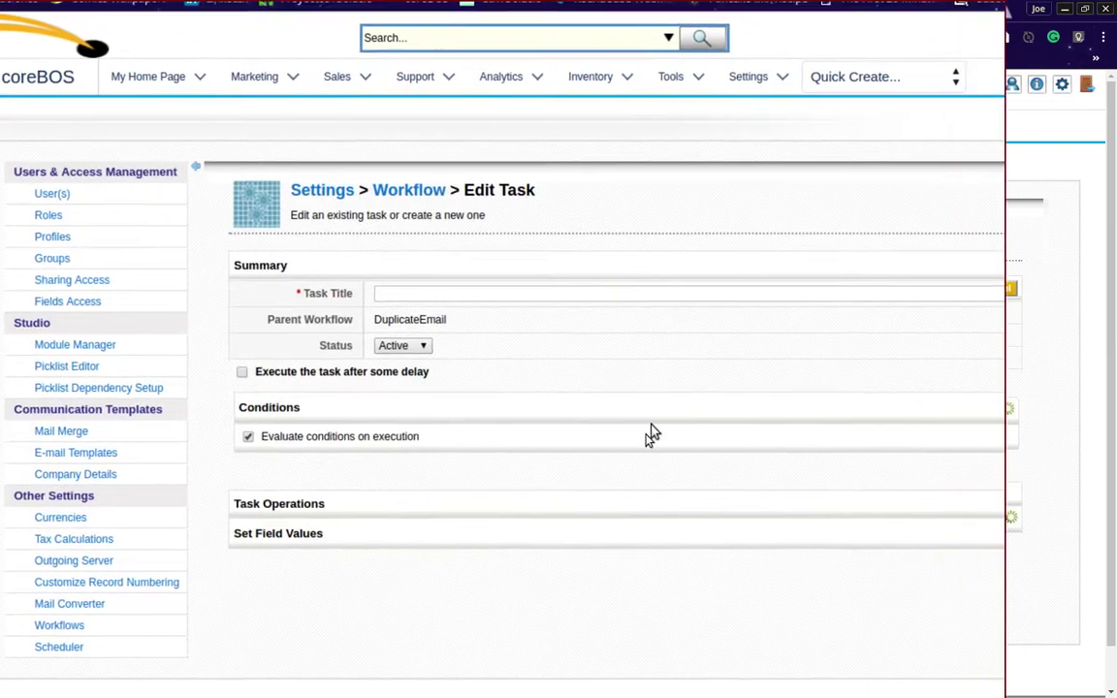
type("DuplicateEmail")
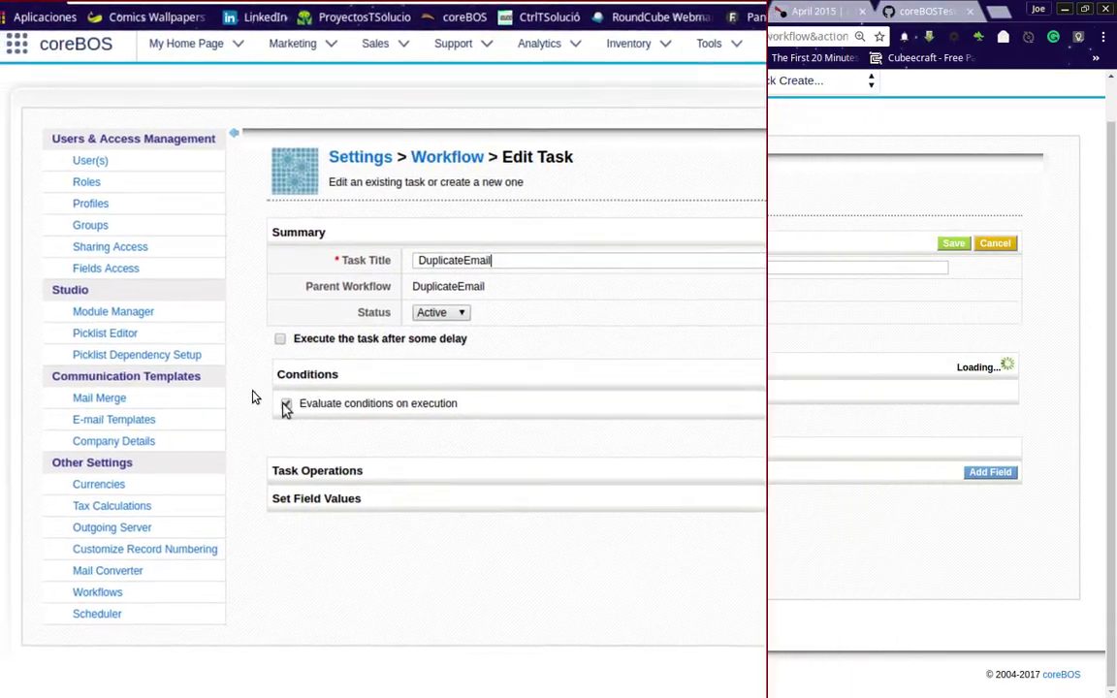
left_click(283, 406)
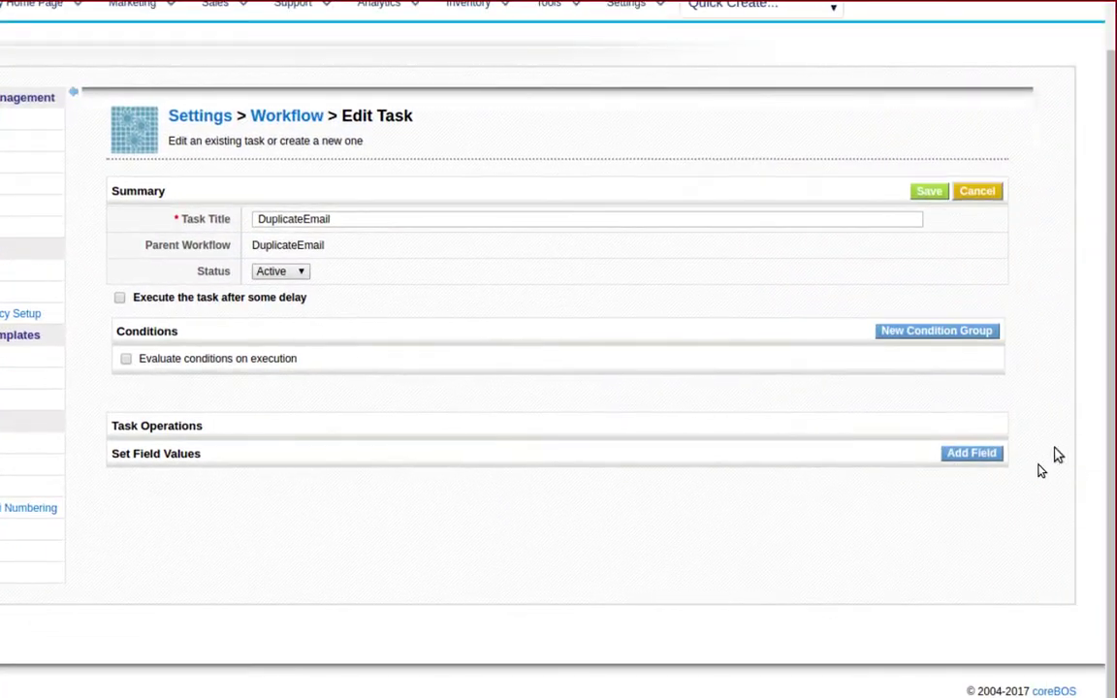
- Add Description as a field for the task to set and open its value editor
left_click(990, 453)
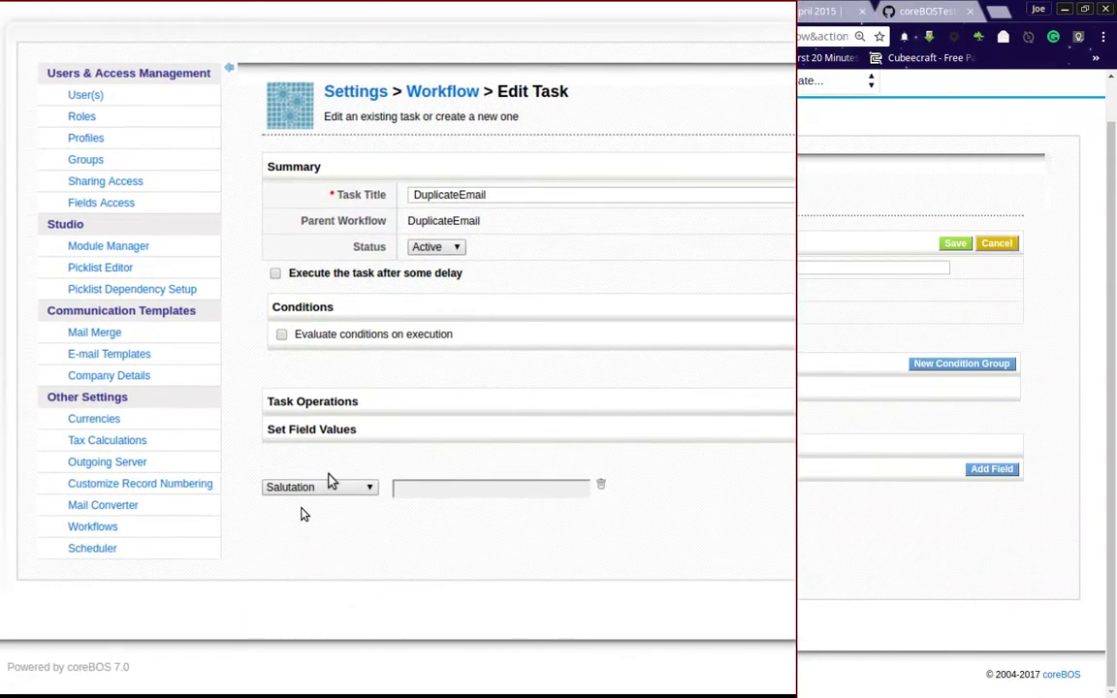
left_click(354, 481)
scroll(354, 470, "down", 5)
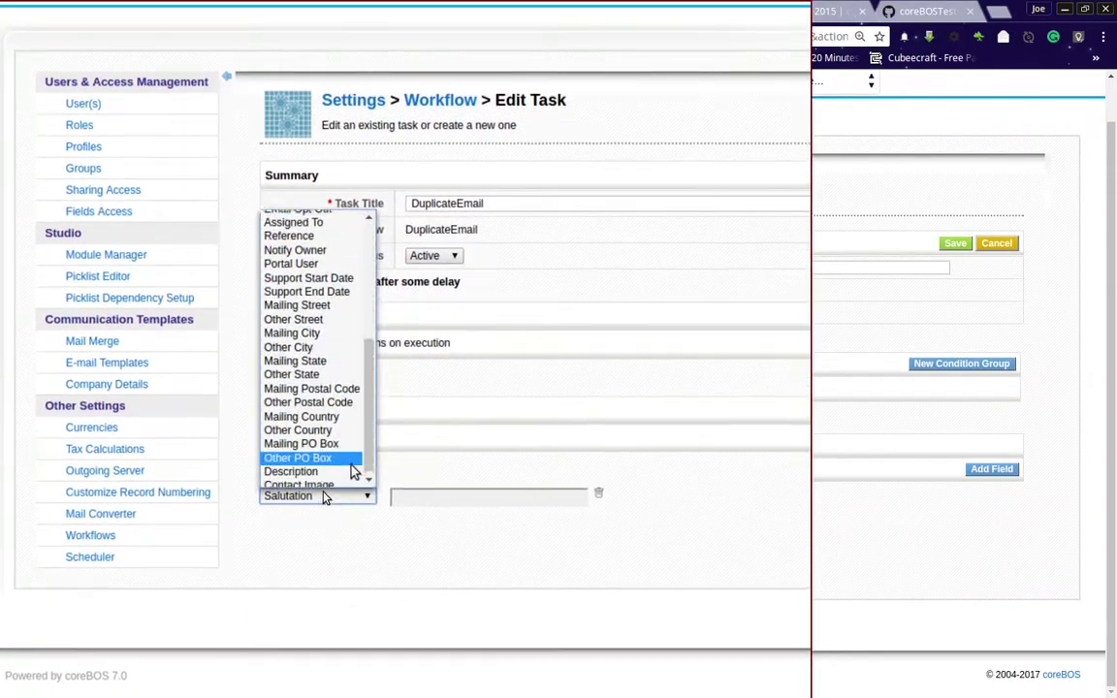
left_click(354, 468)
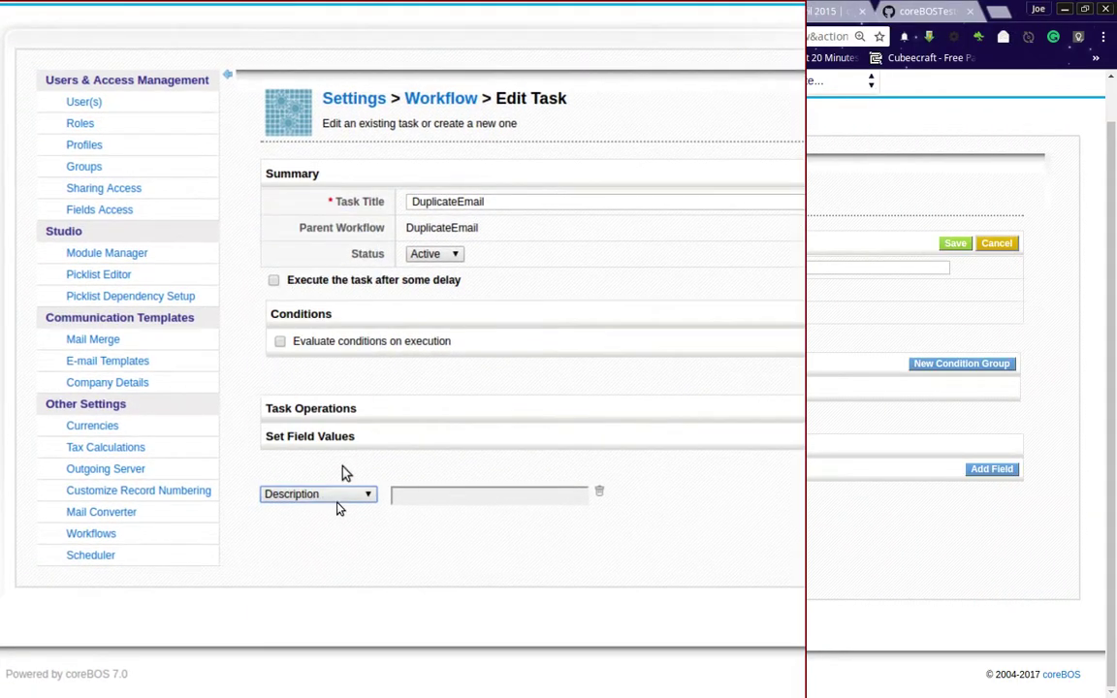
left_click(420, 486)
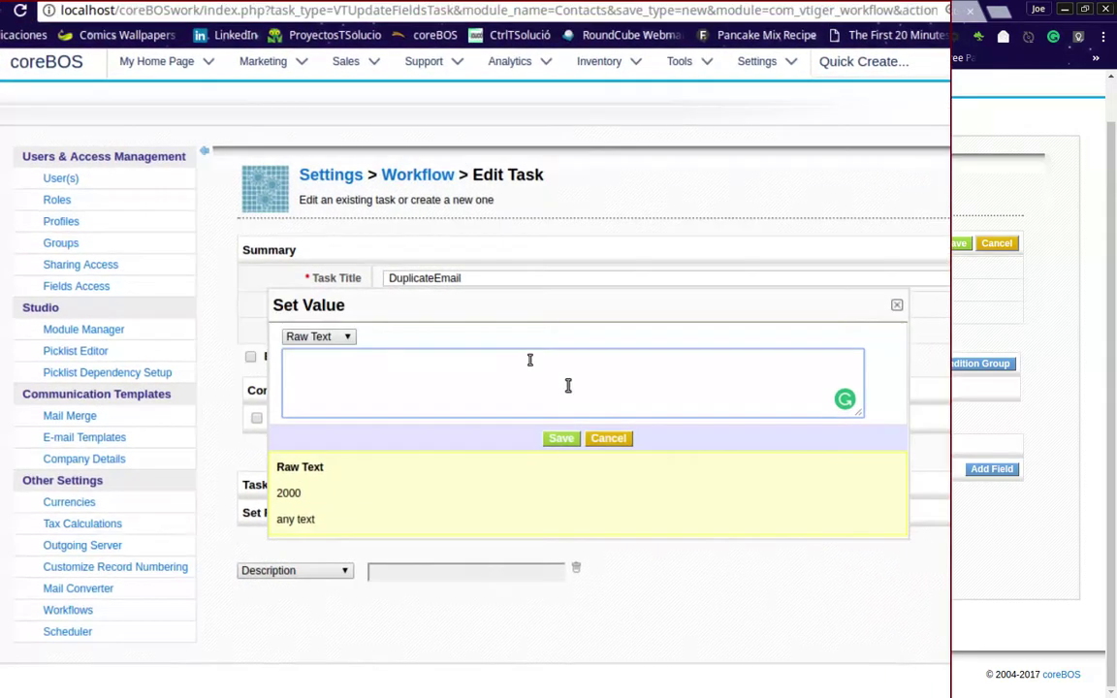
- Set the Description value to raw text 'This contact has a duplicate email' and save it
type("This conta")
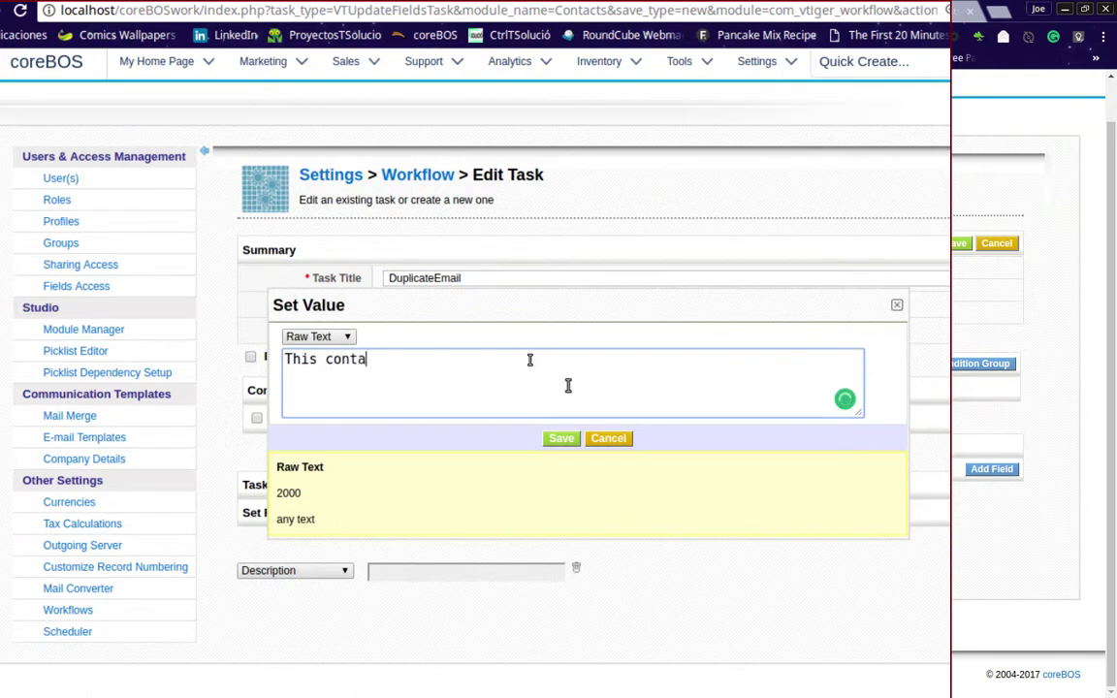
type("ct has a")
key("BackSpace")
type("a duplicate email")
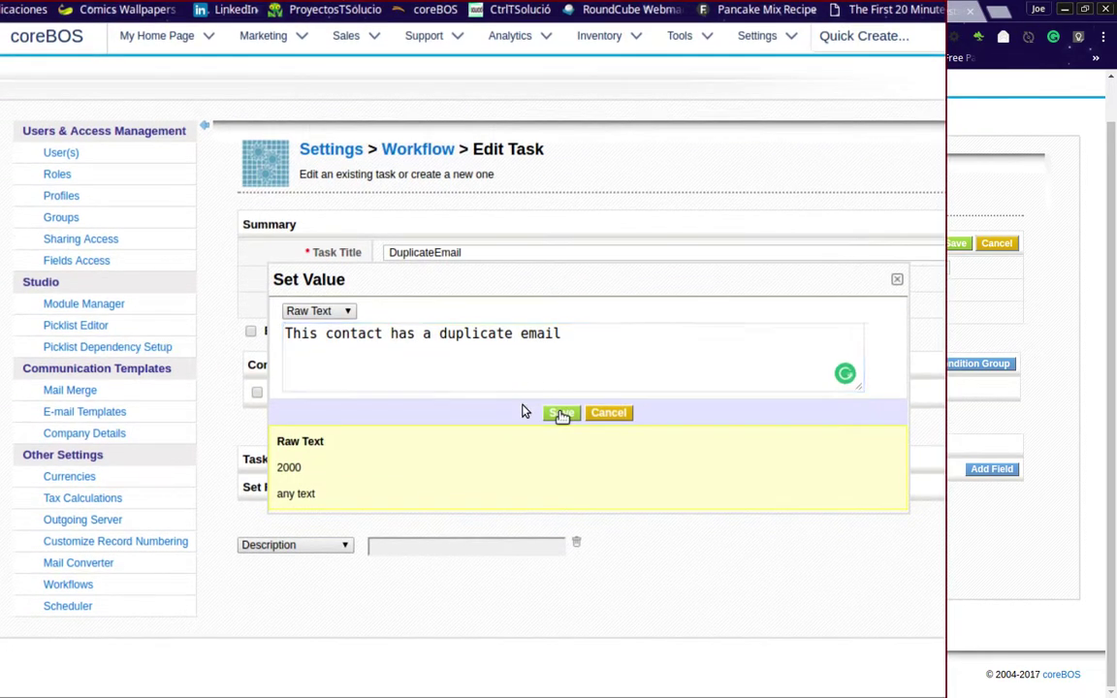
left_click(562, 438)
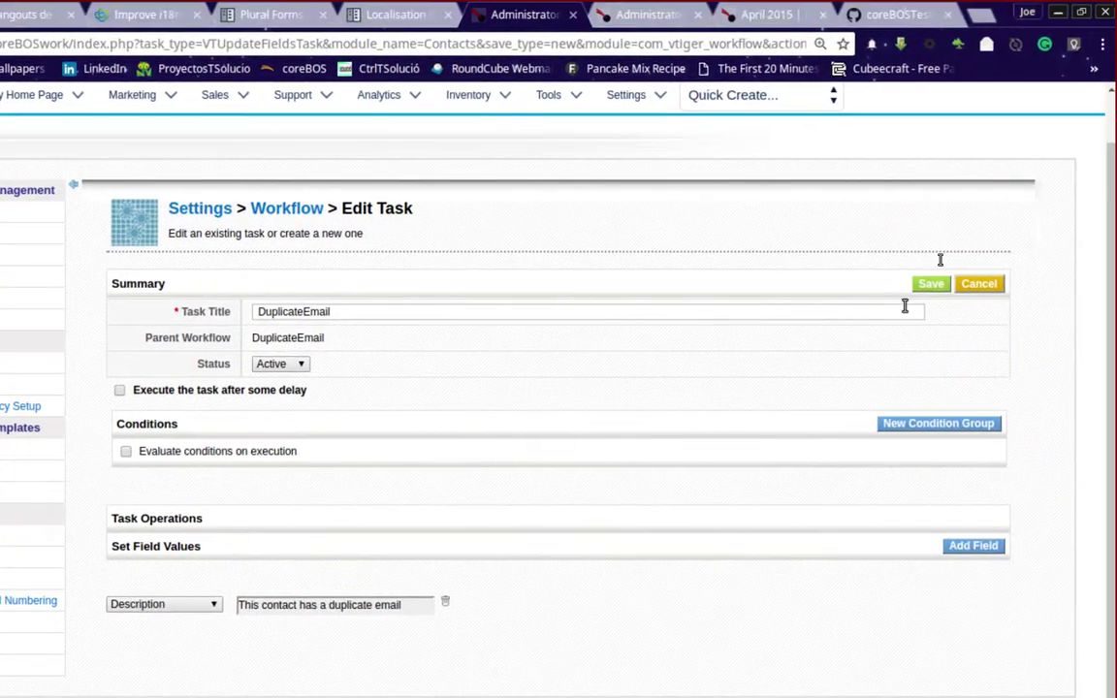
- Save the DuplicateEmail task, confirm it is listed as Active, and return to the contact's record
left_click(931, 284)
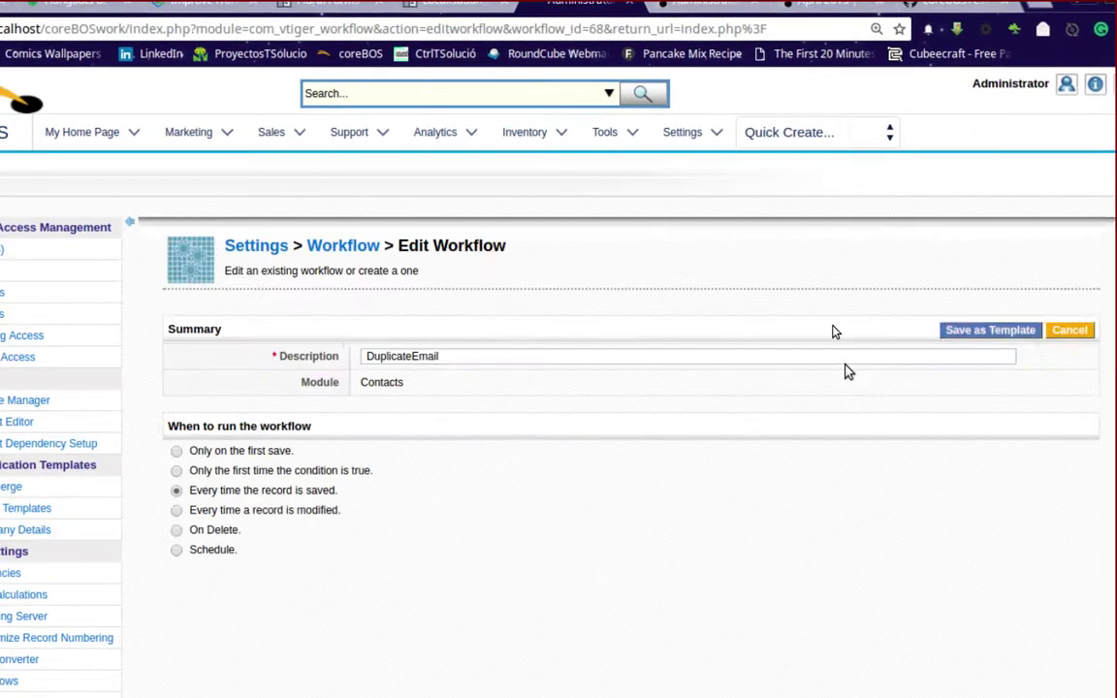
scroll(830, 384, "down", 2)
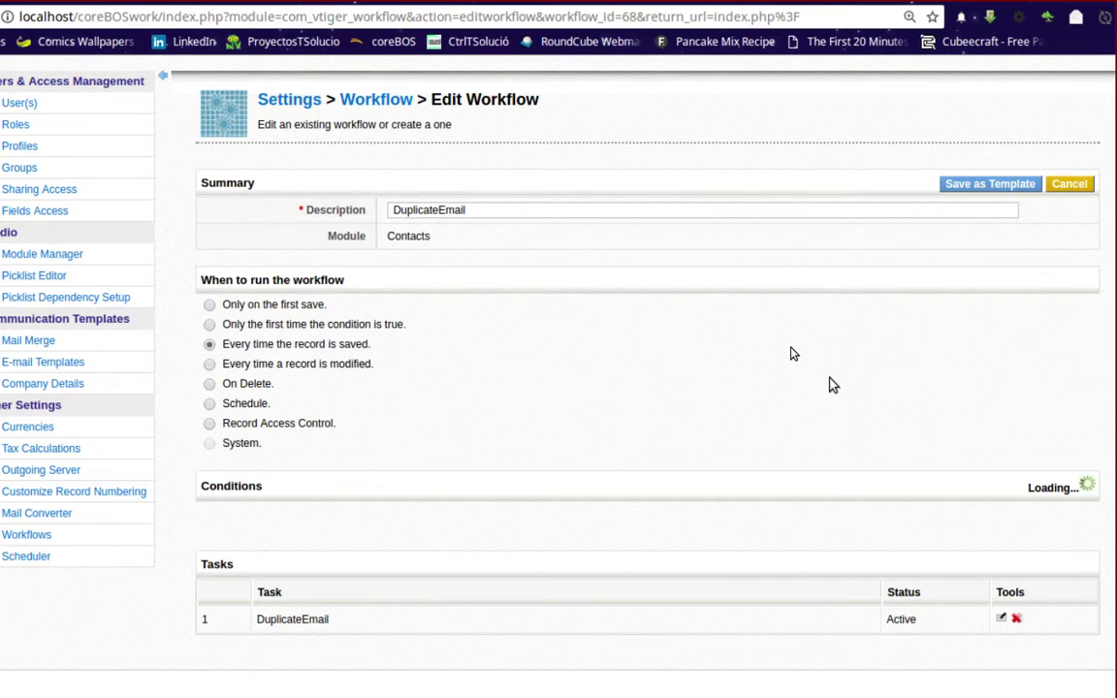
scroll(791, 354, "down", 2)
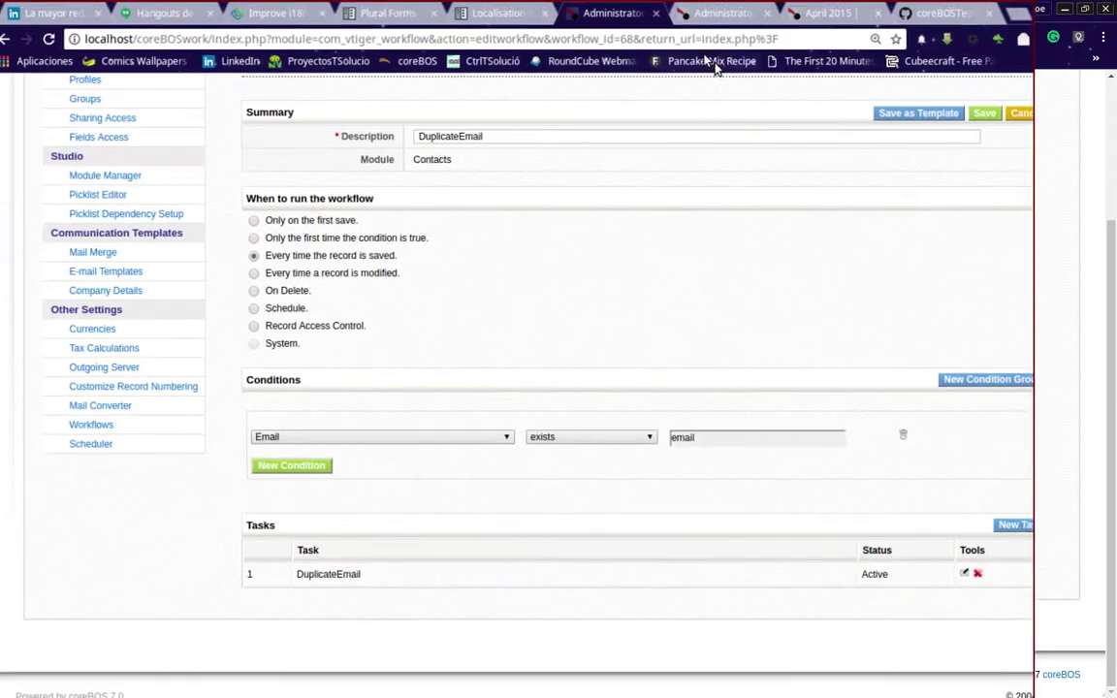
left_click(719, 15)
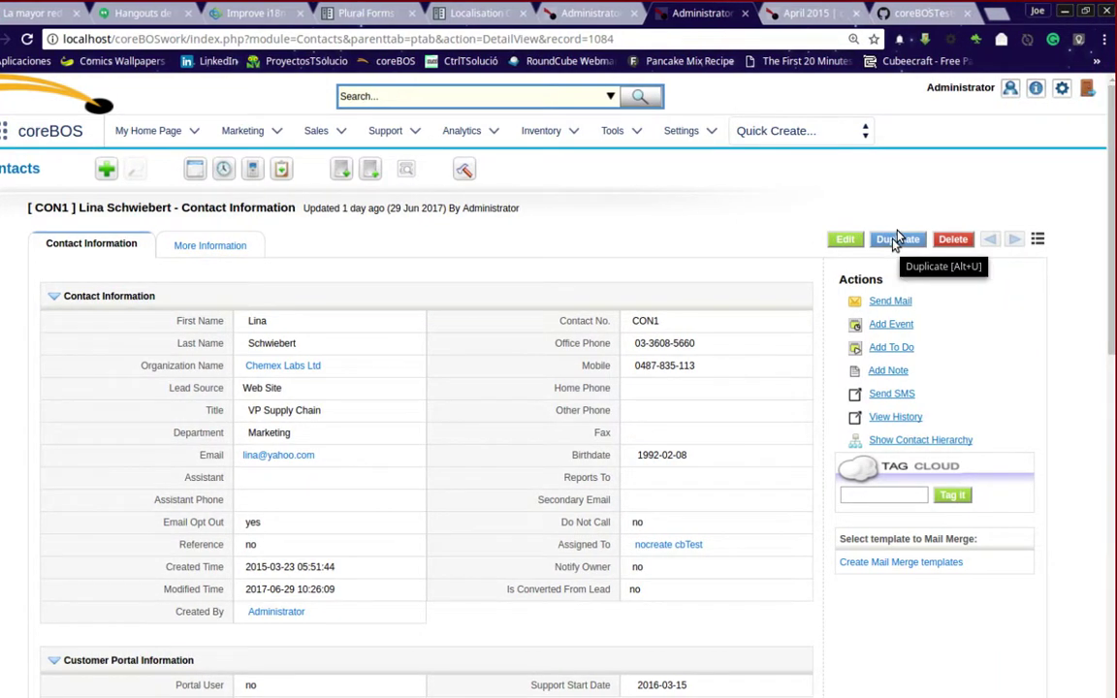
- Duplicate the contact, appending 2 to its first and last names, and save the copy
left_click(897, 239)
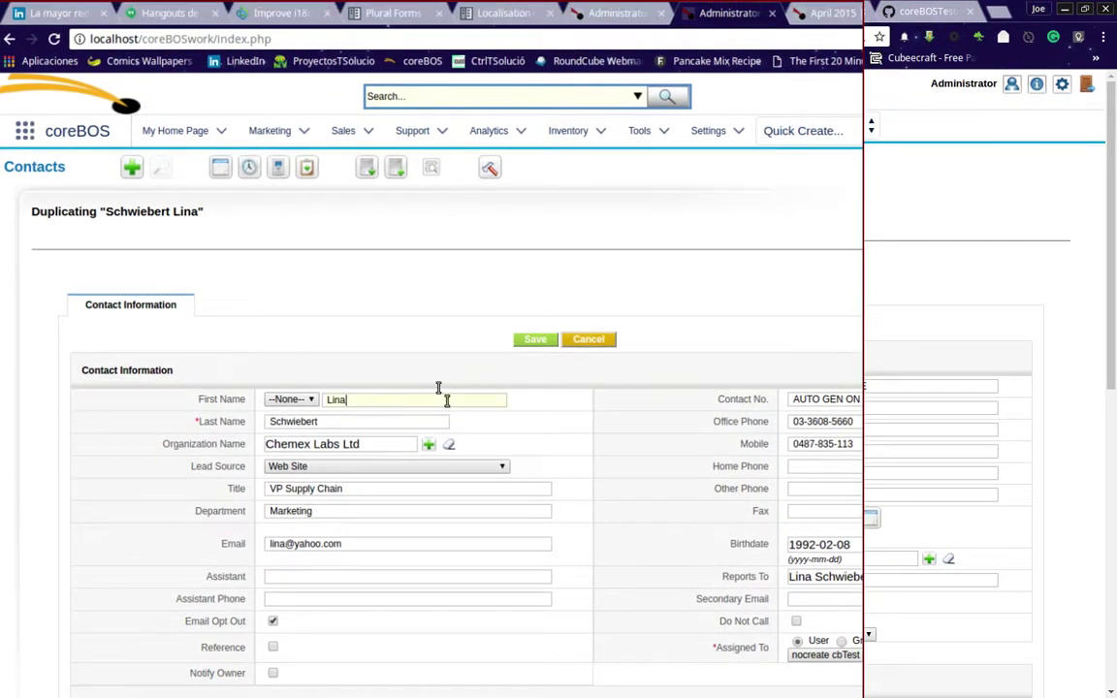
type("2")
left_click(397, 421)
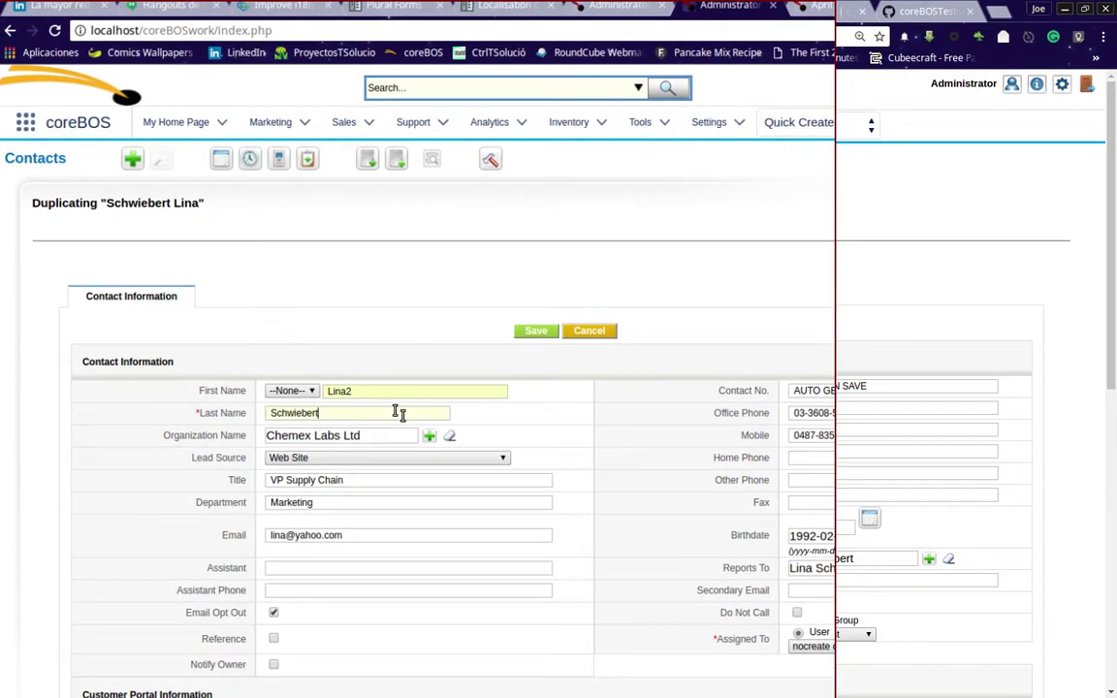
type("2")
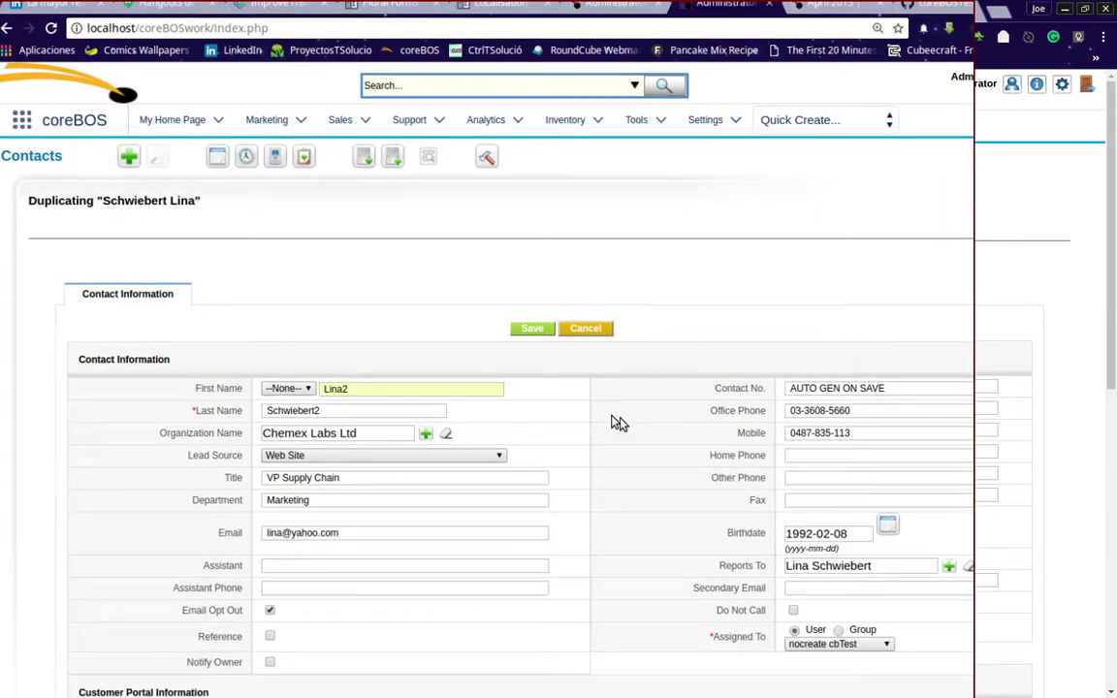
scroll(679, 388, "down", 3)
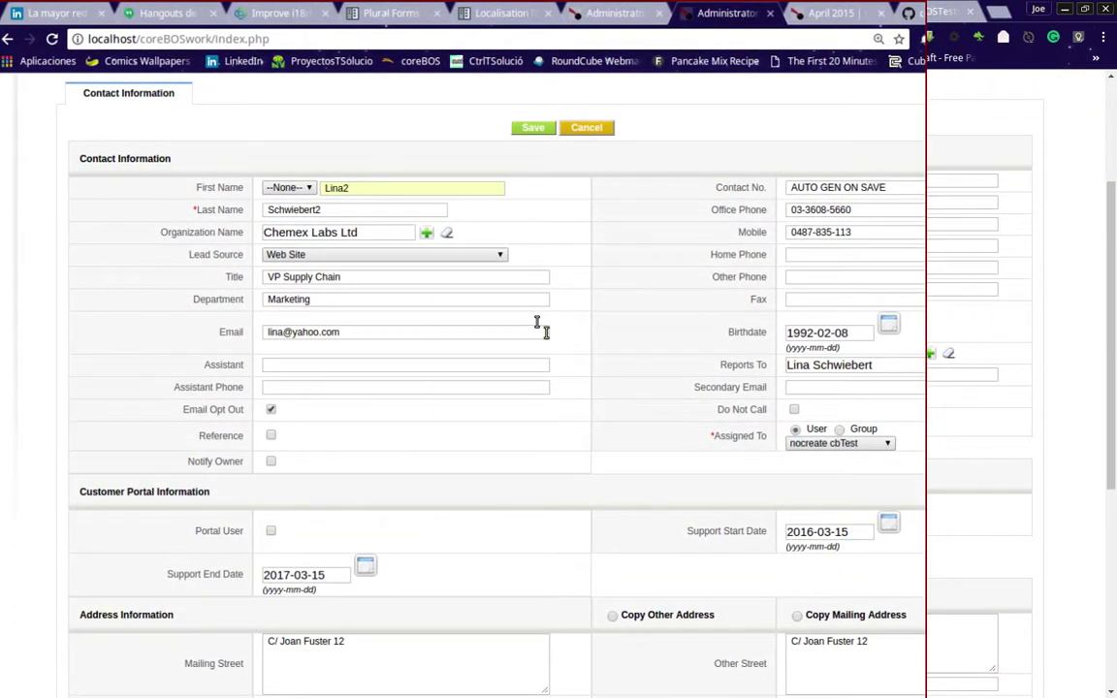
scroll(679, 388, "down", 5)
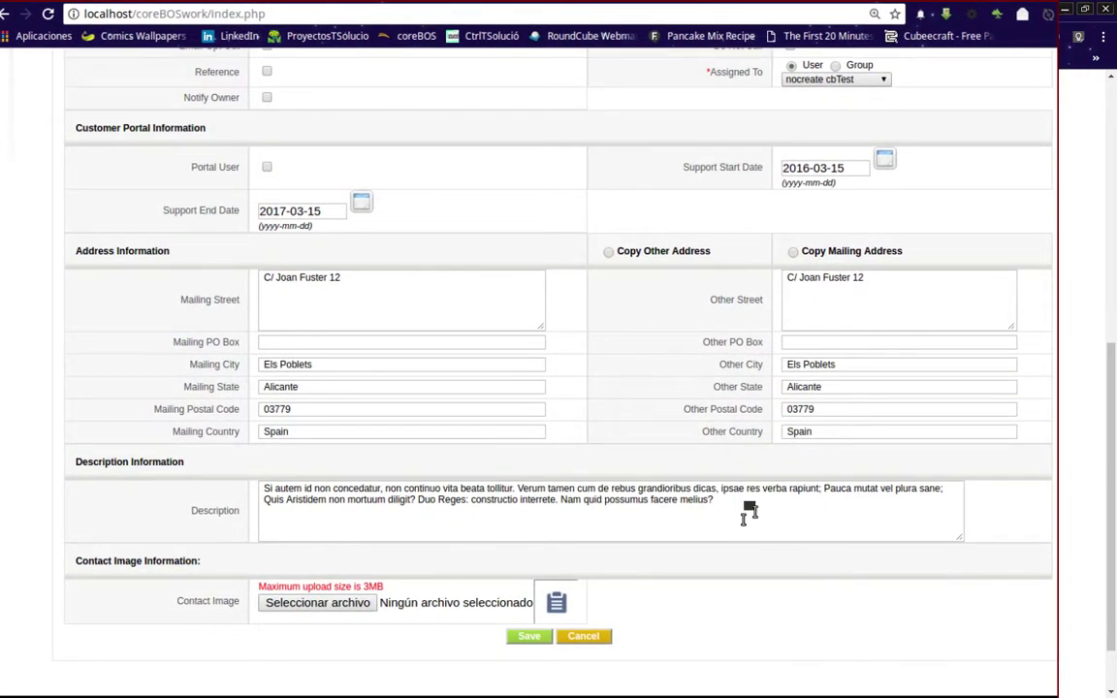
left_click(737, 512)
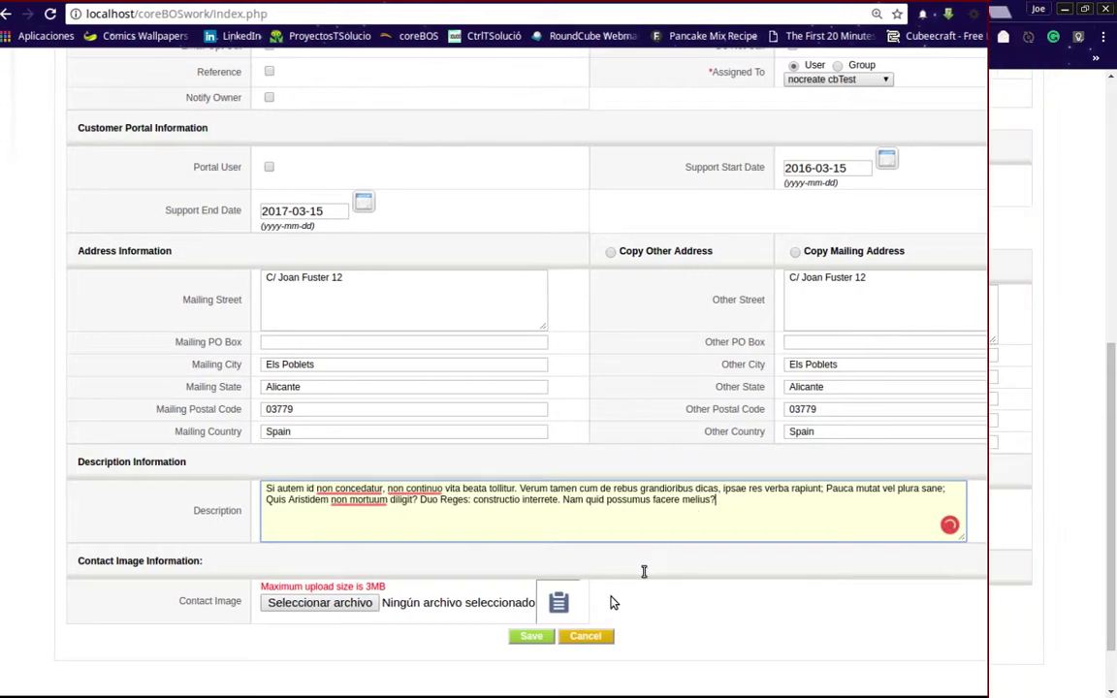
left_click(534, 638)
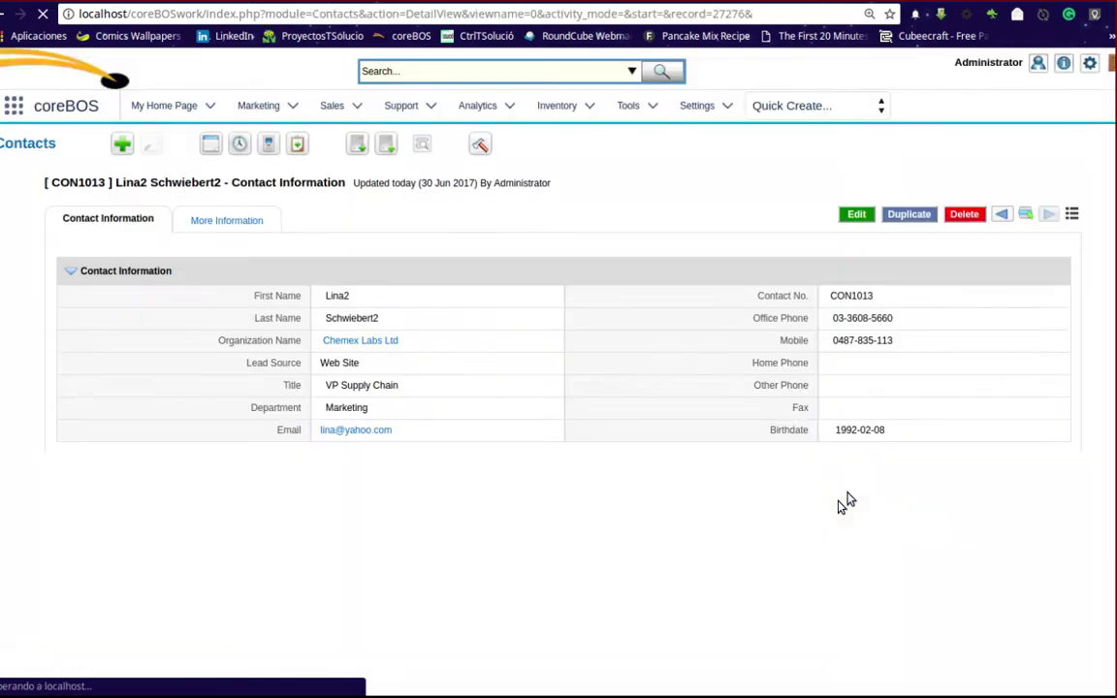
- Verify the duplicate contact's Description reads 'This contact has a duplicate email', then return to the Contacts list
scroll(775, 495, "down", 2)
scroll(776, 495, "down", 5)
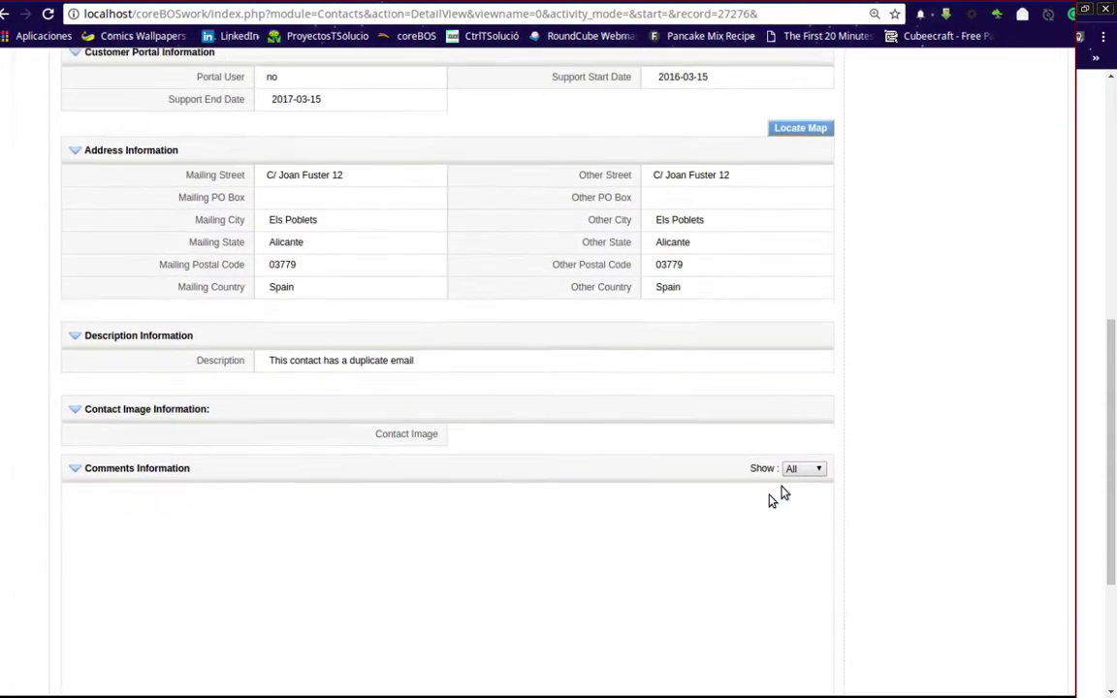
scroll(778, 494, "up", 1)
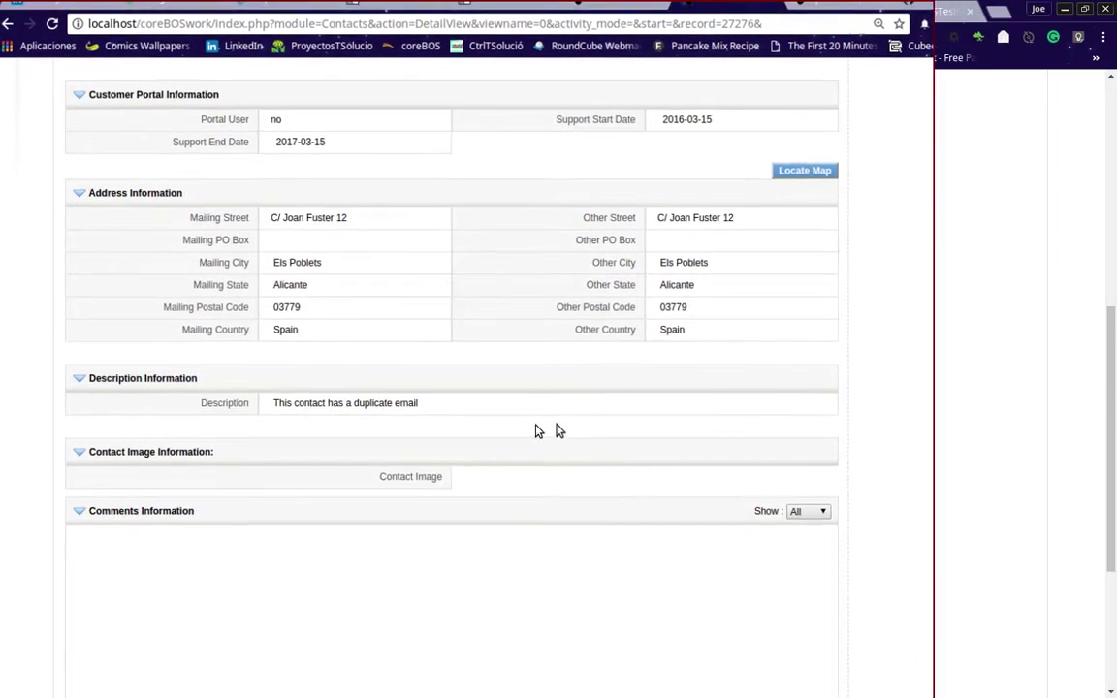
scroll(512, 419, "up", 2)
scroll(512, 419, "up", 4)
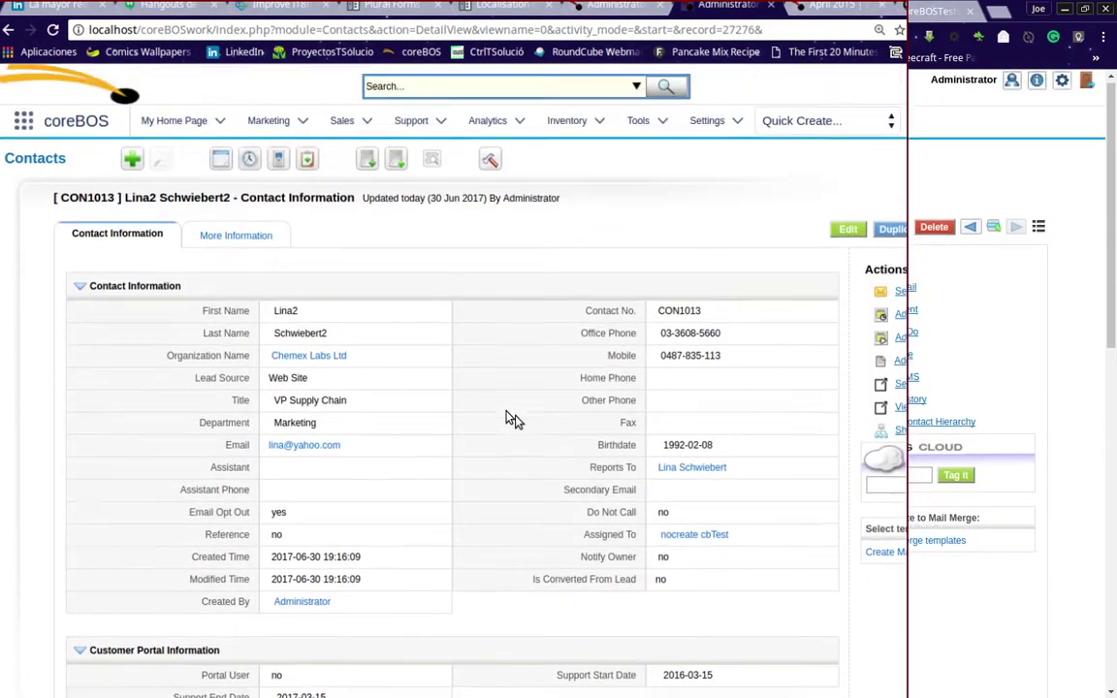
left_click(45, 169)
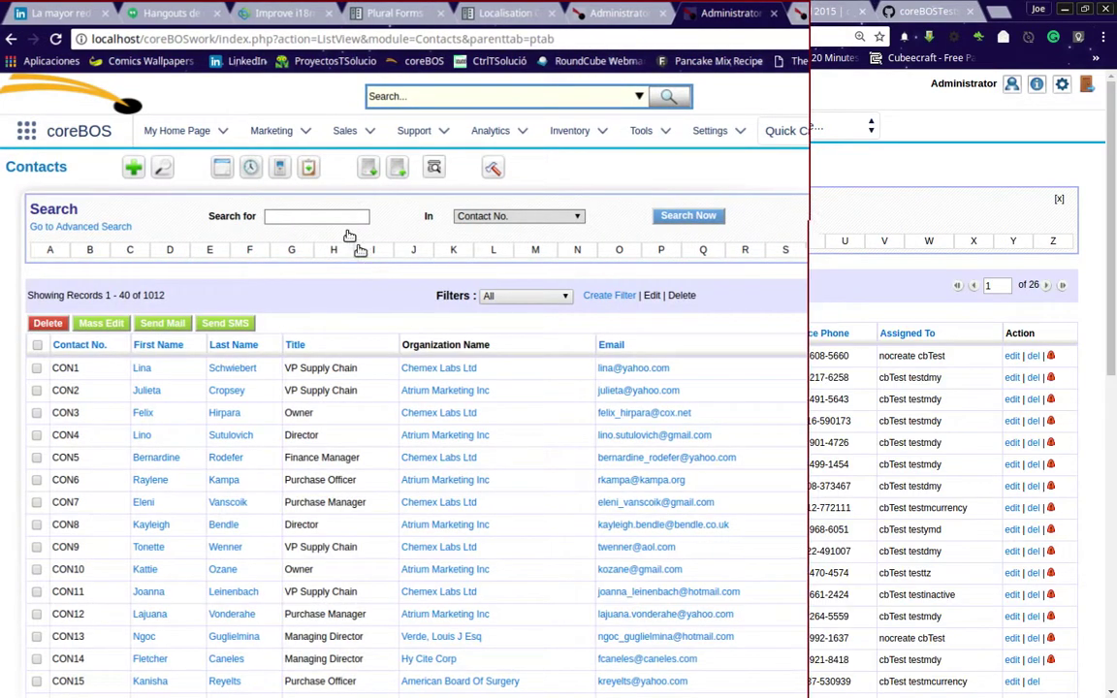
- Search contacts by Email to list the two records sharing it, then go back to the DuplicateEmail workflow
left_click(339, 215)
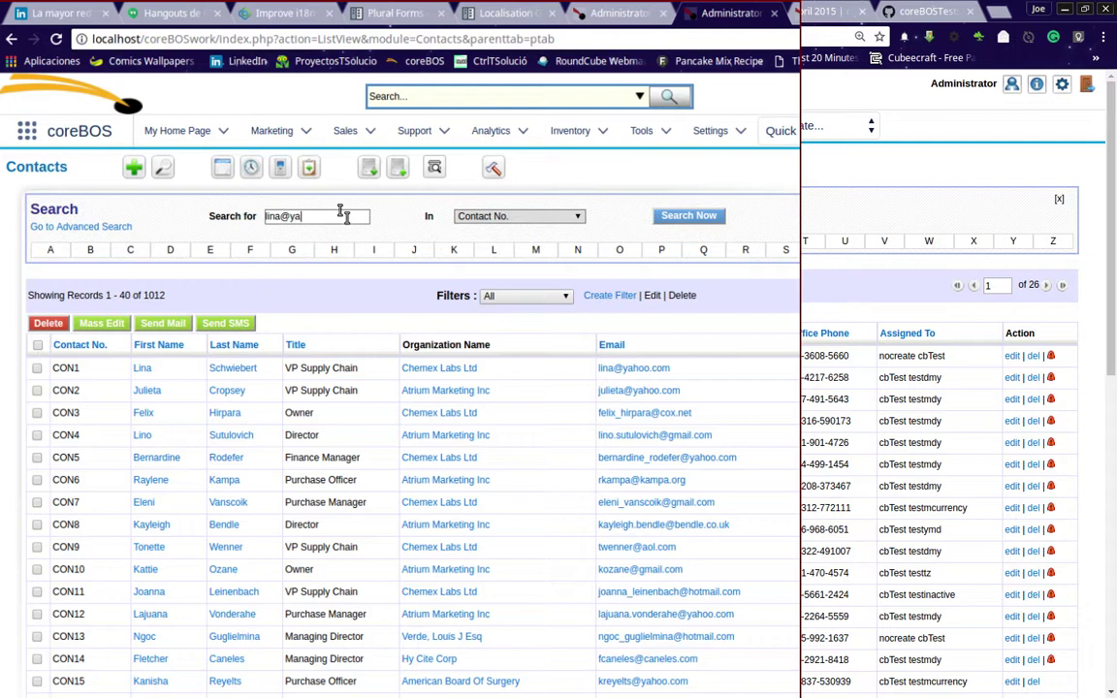
key("Tab")
key("Down")
key("Down")
key("Down")
key("Down")
key("Down")
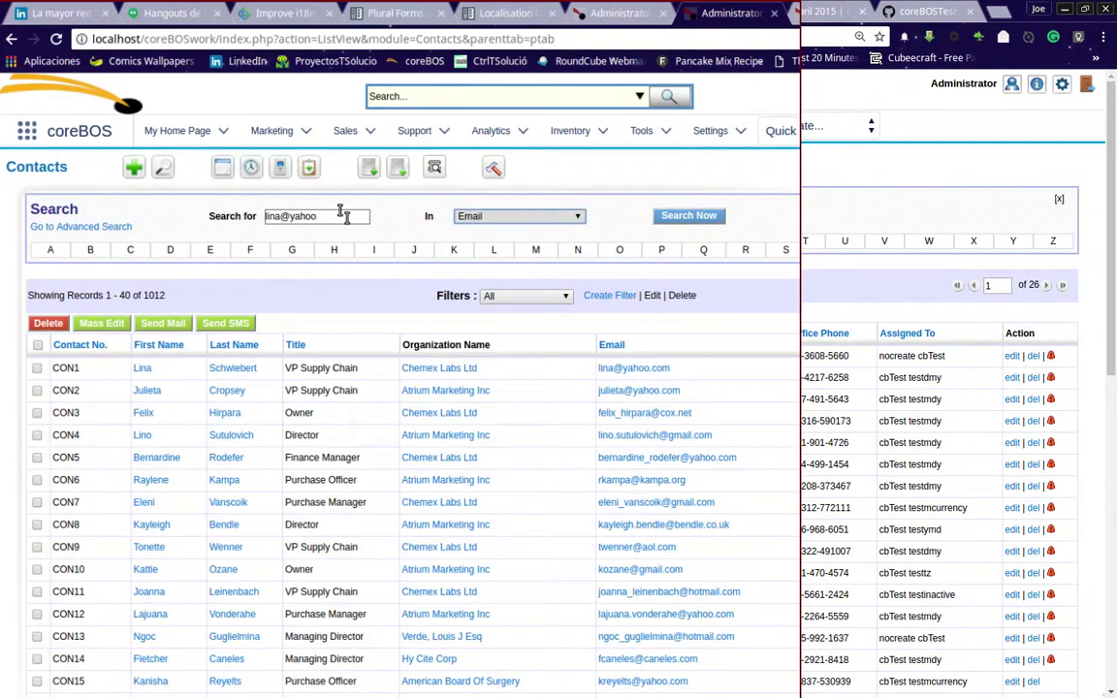
key("Return")
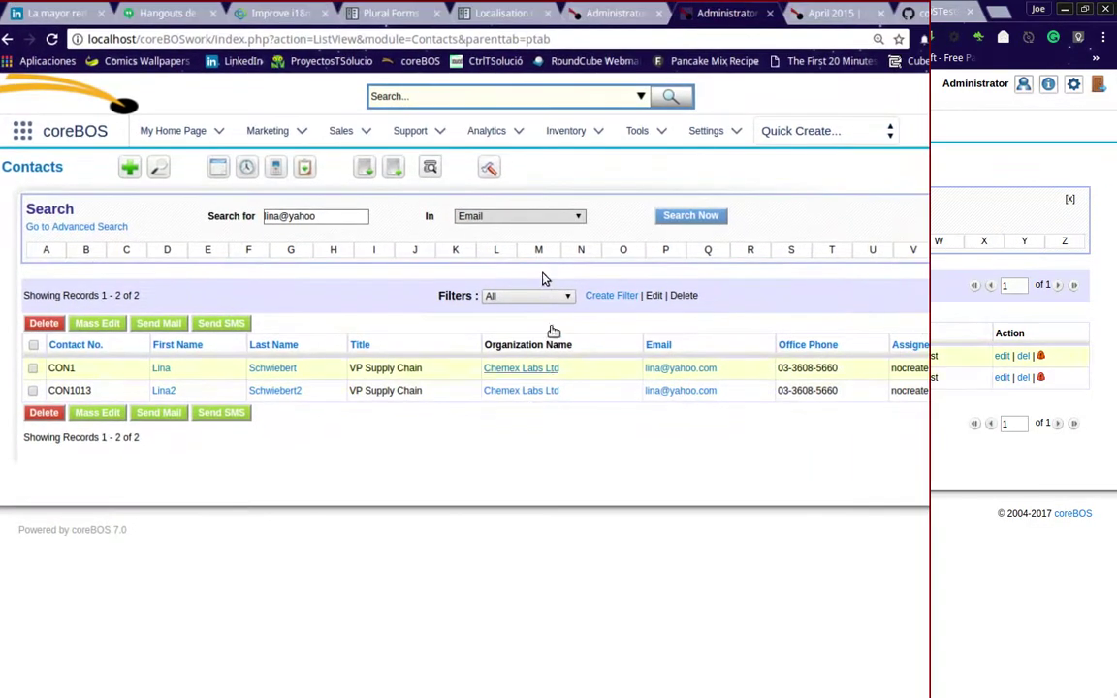
left_click(606, 5)
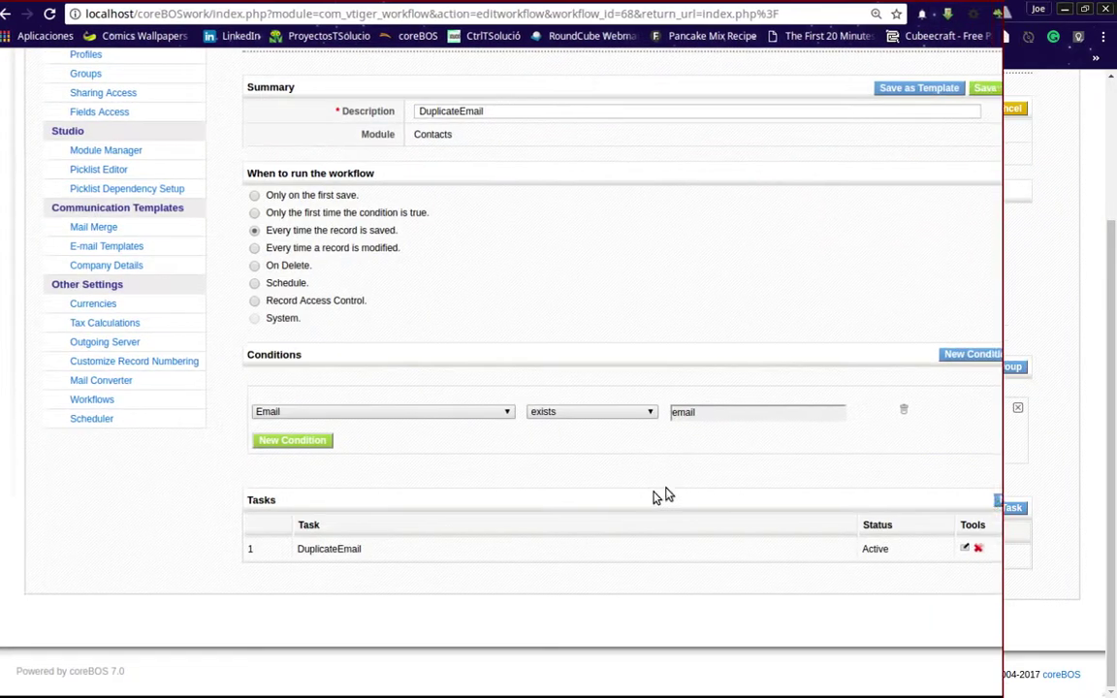